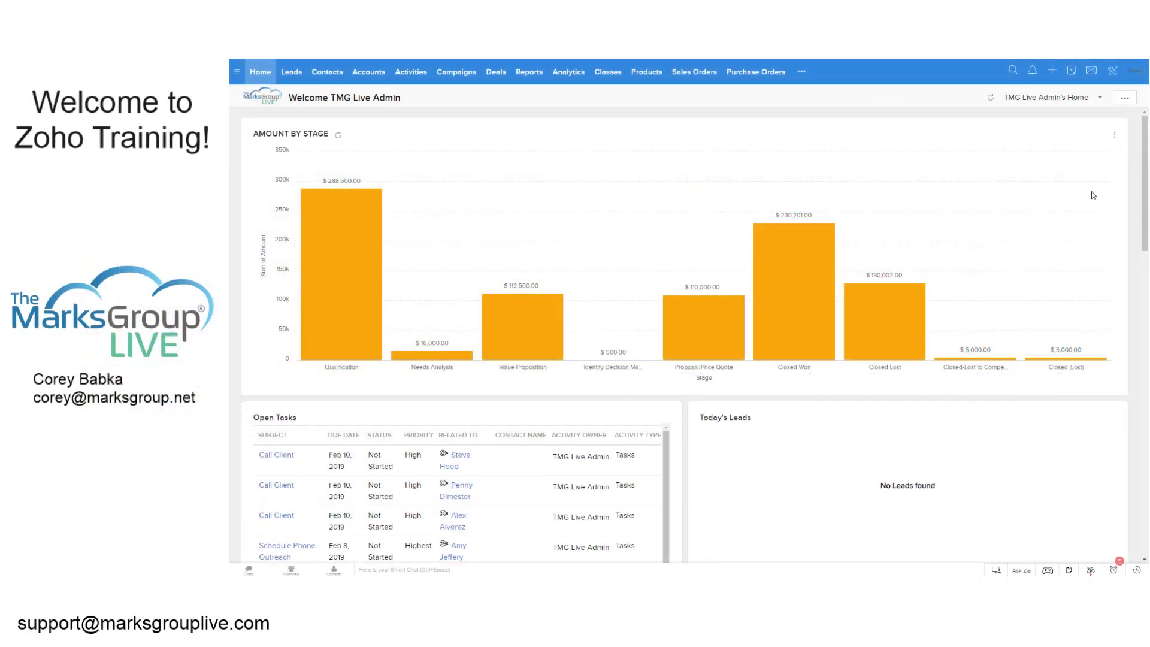
Step: Open the assignment rules in the CRM's automation setup
left_click(1113, 70)
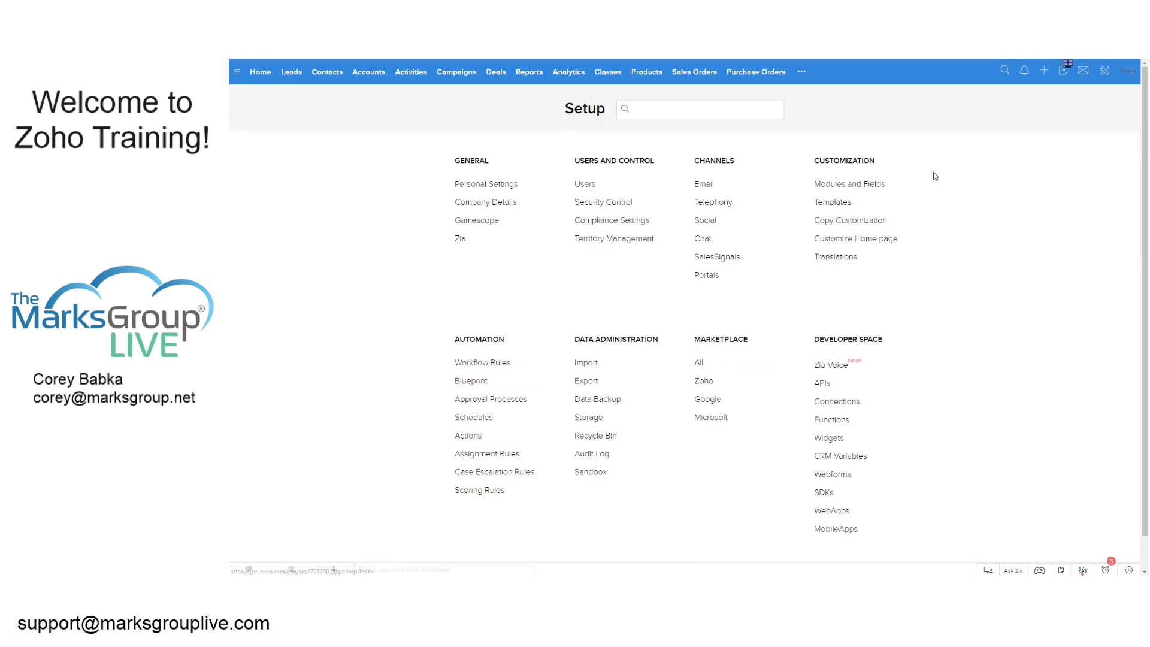
scroll(393, 348, "down", 1)
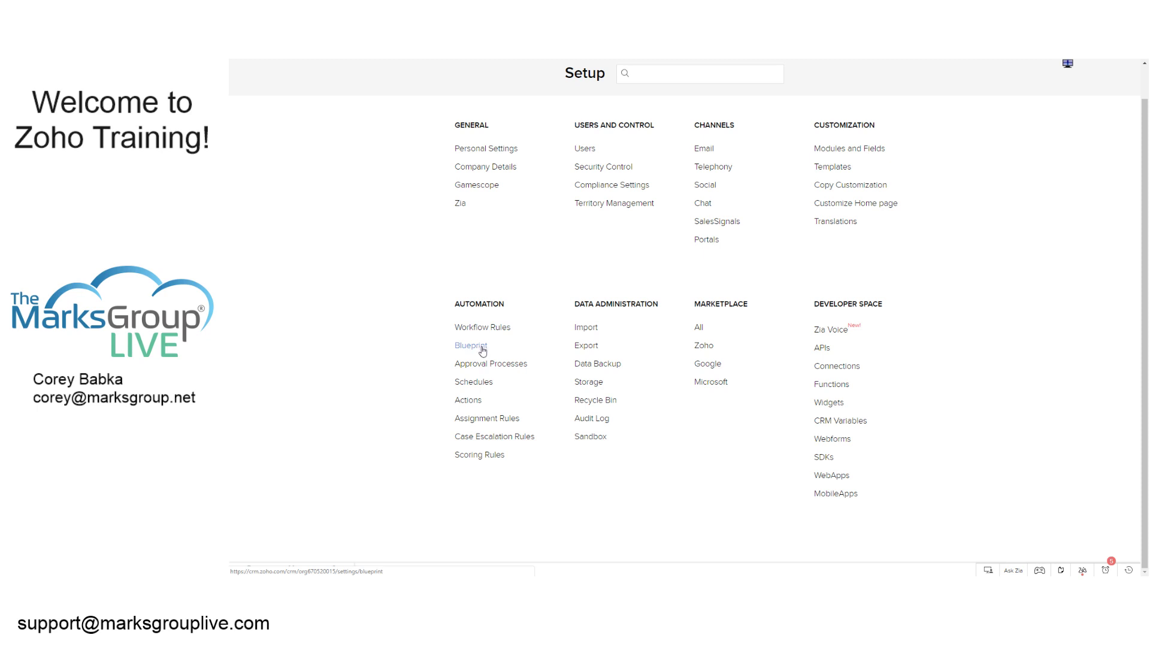
left_click(488, 421)
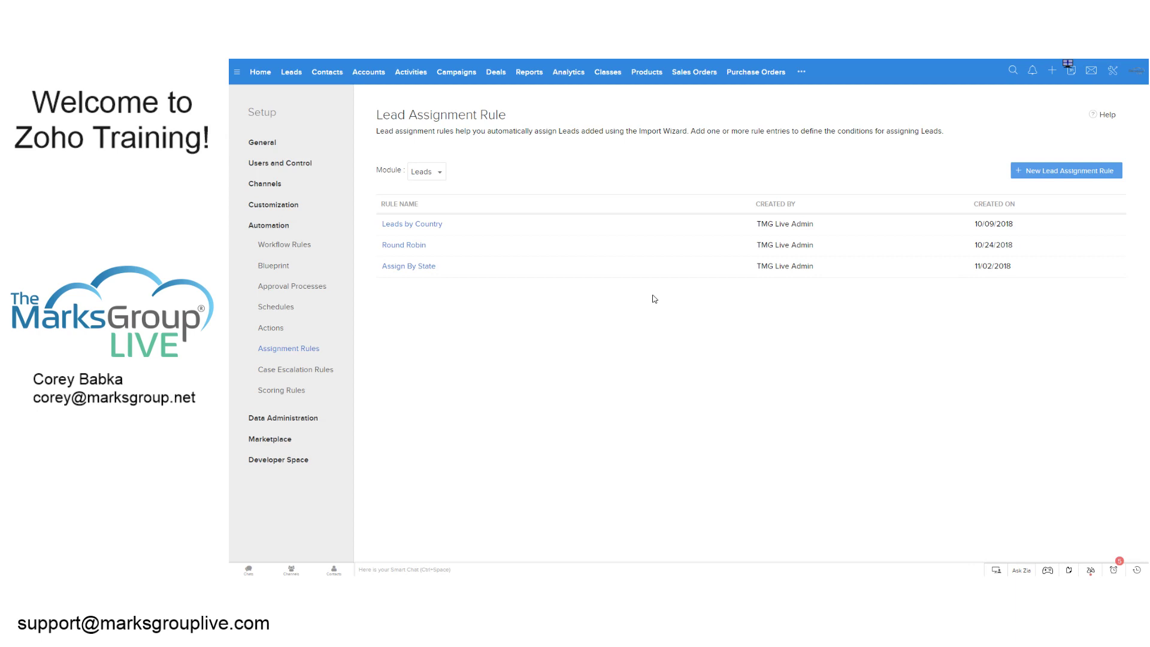
Step: Look through the modules that support assignment rules, view the Deals rules, and return to the Leads rules
left_click(425, 174)
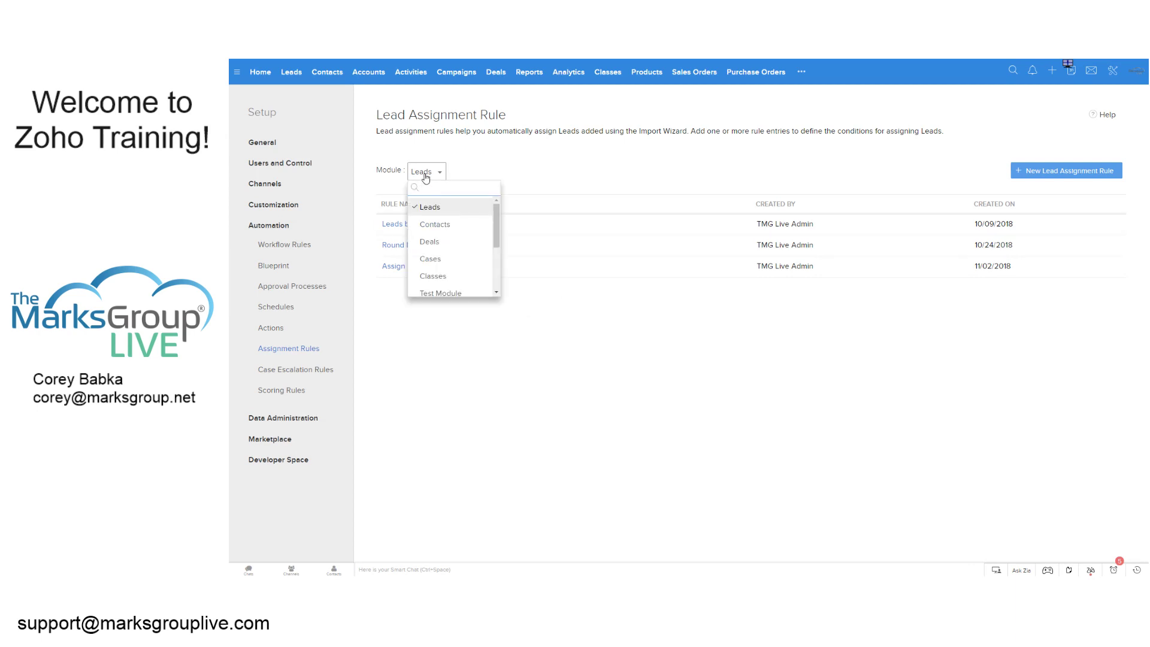
left_click_drag(497, 218, 497, 270)
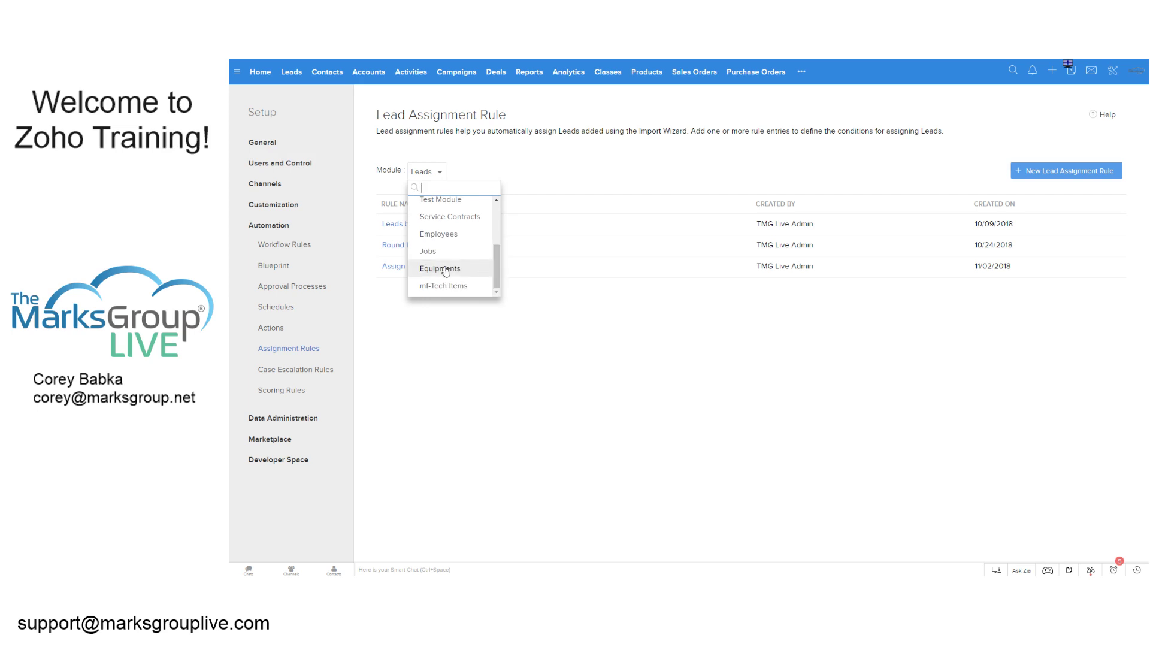
left_click_drag(497, 259, 495, 209)
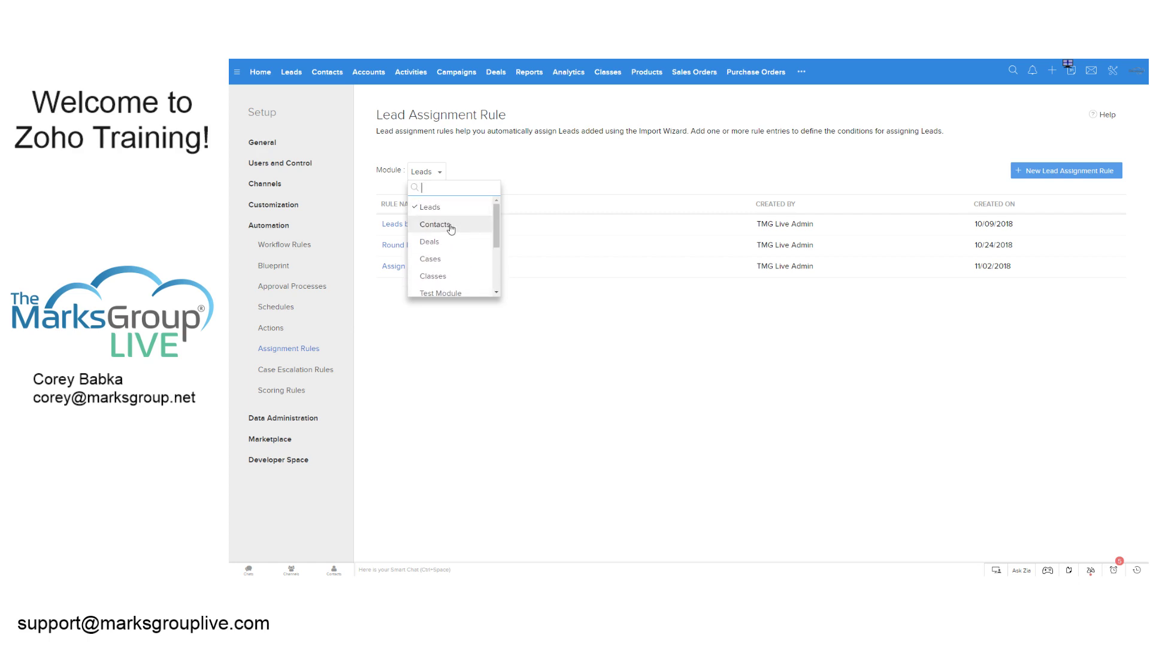
left_click(467, 241)
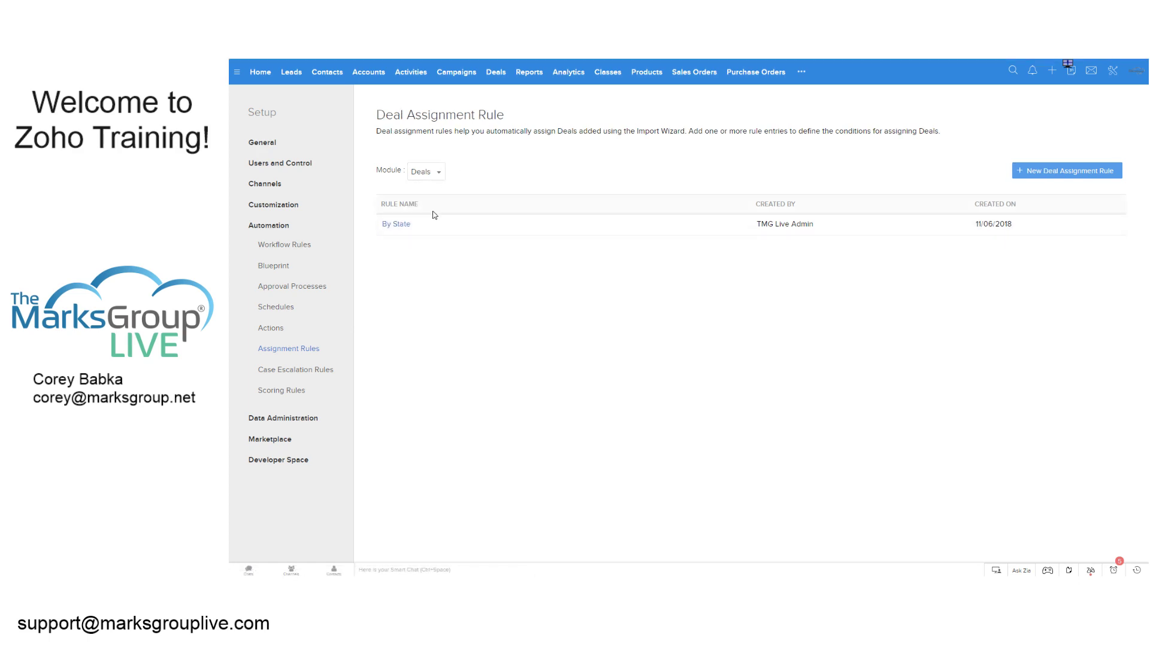
left_click(426, 172)
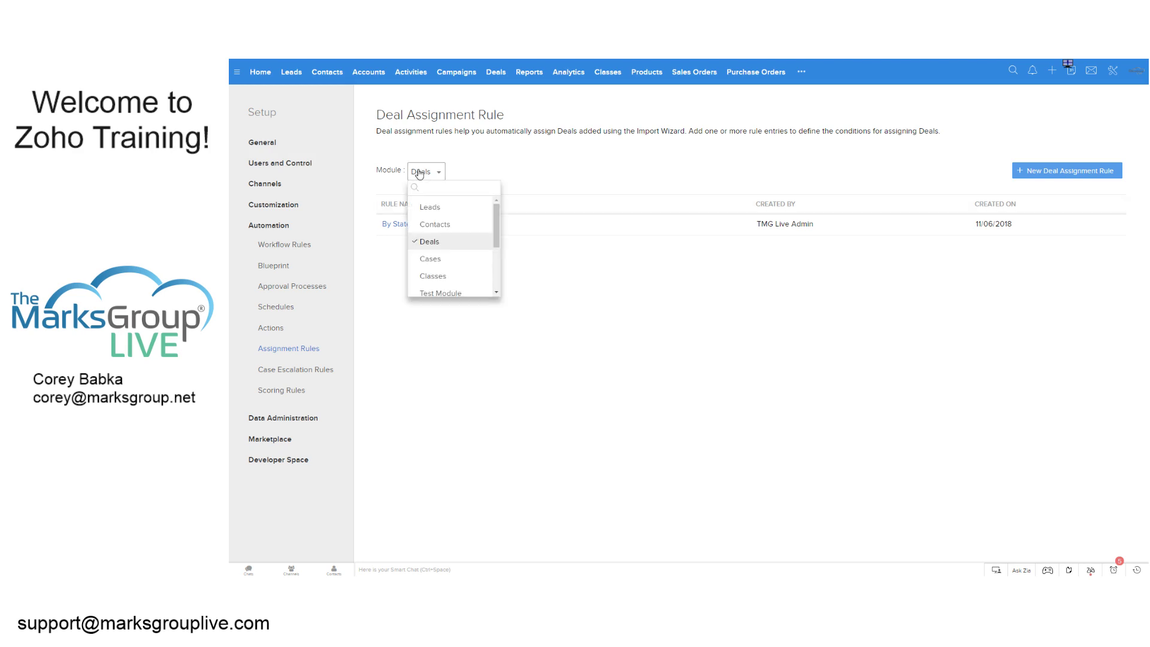
left_click(444, 210)
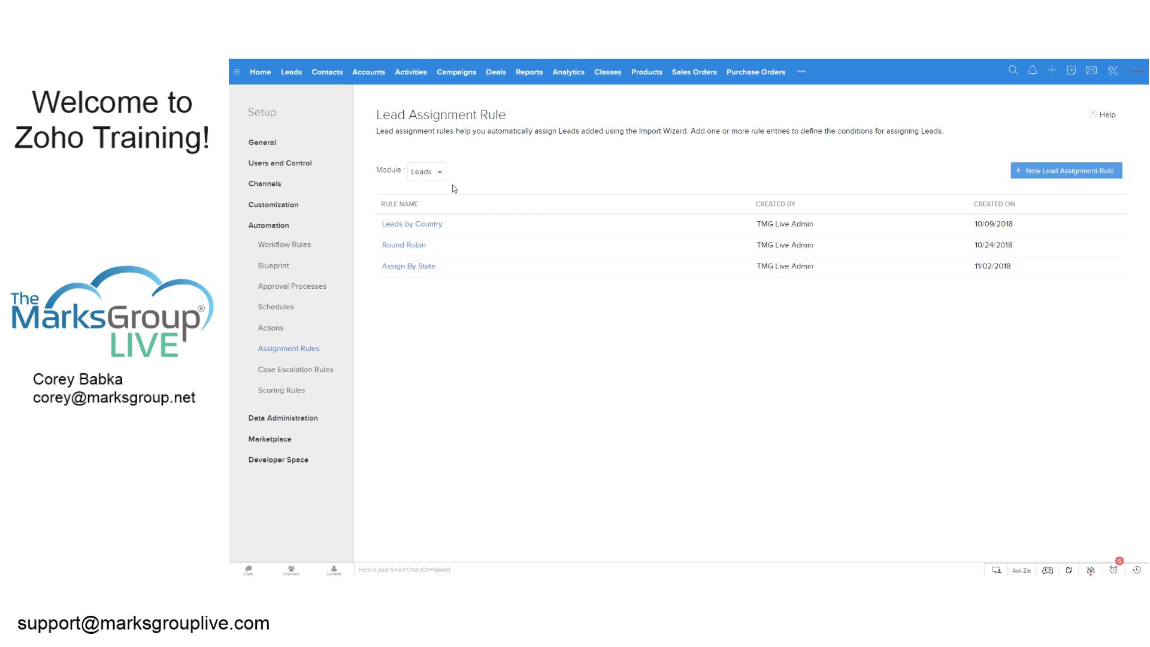
Step: Open the United States entry of the Leads by Country rule for editing and view the users it can be assigned to
left_click(424, 225)
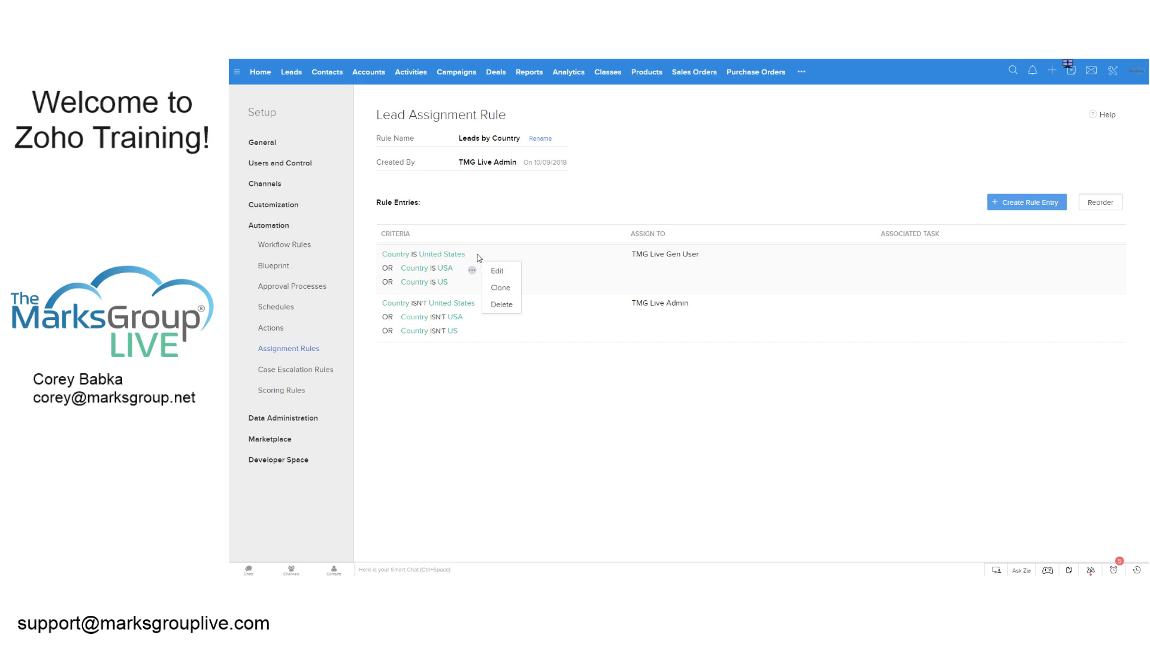
left_click(497, 271)
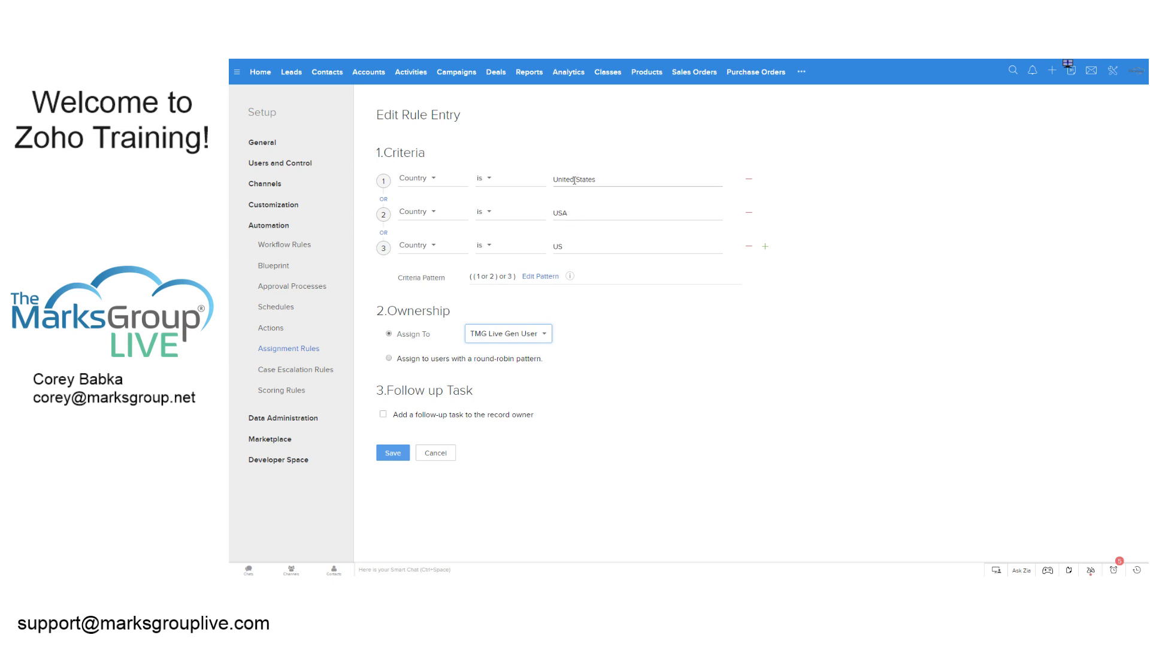
left_click(500, 339)
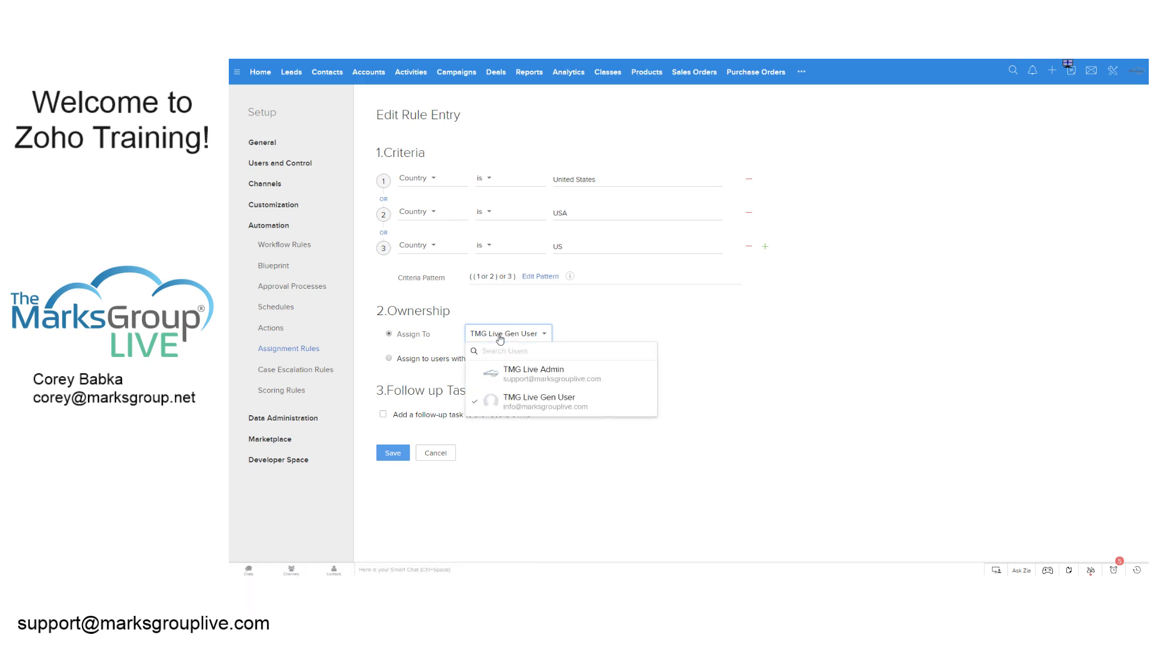
left_click(636, 327)
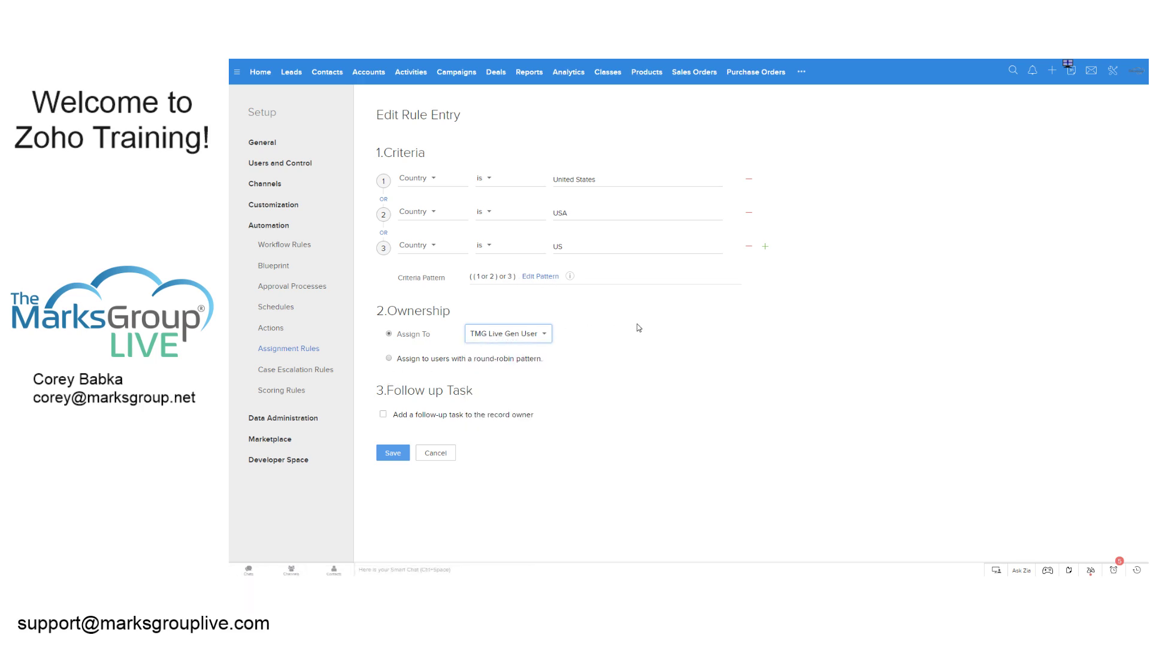
left_click(509, 337)
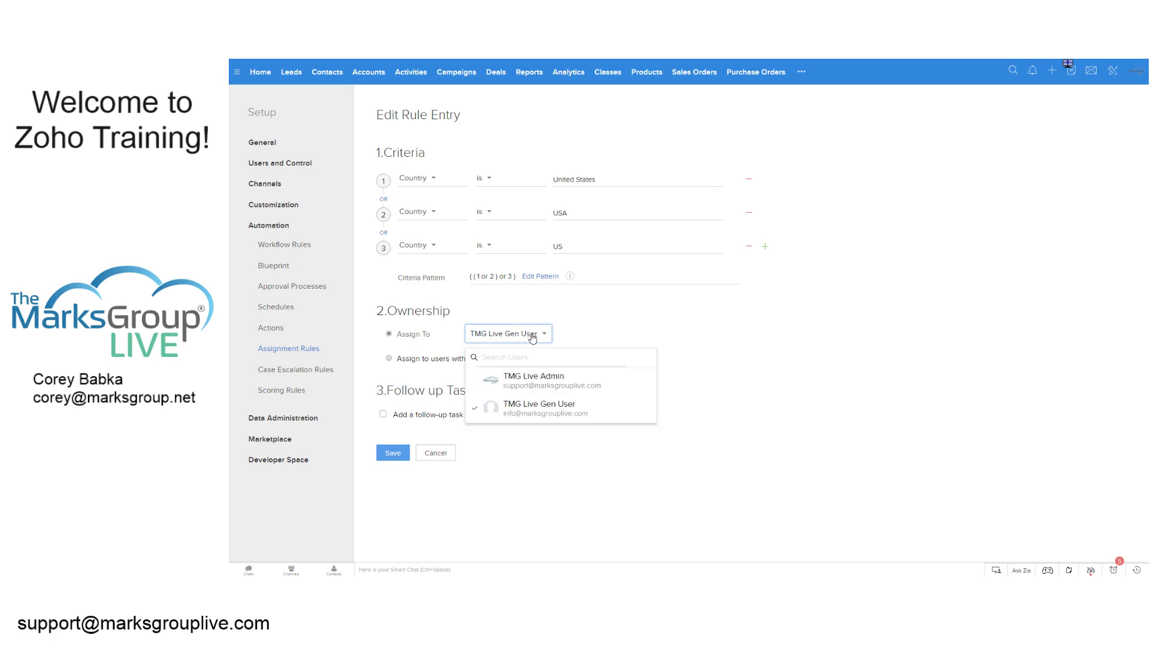
left_click(614, 324)
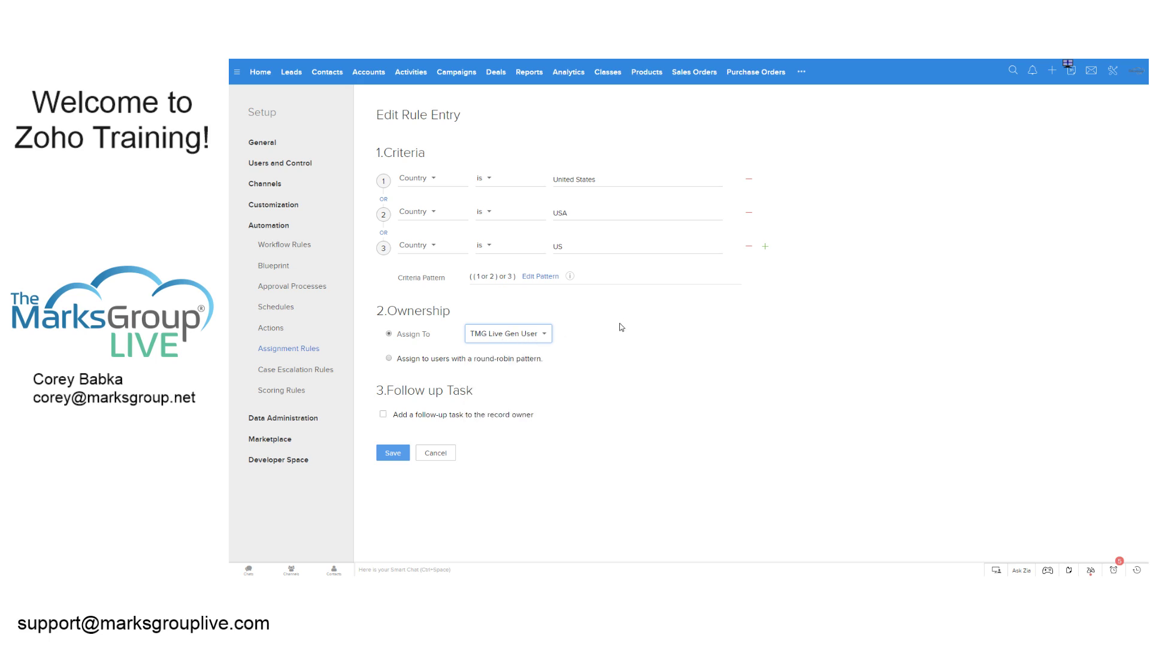
Step: Switch the entry's ownership to a round-robin pattern by role, choose Salesperson, and check which users hold that role
left_click(389, 359)
left_click(521, 387)
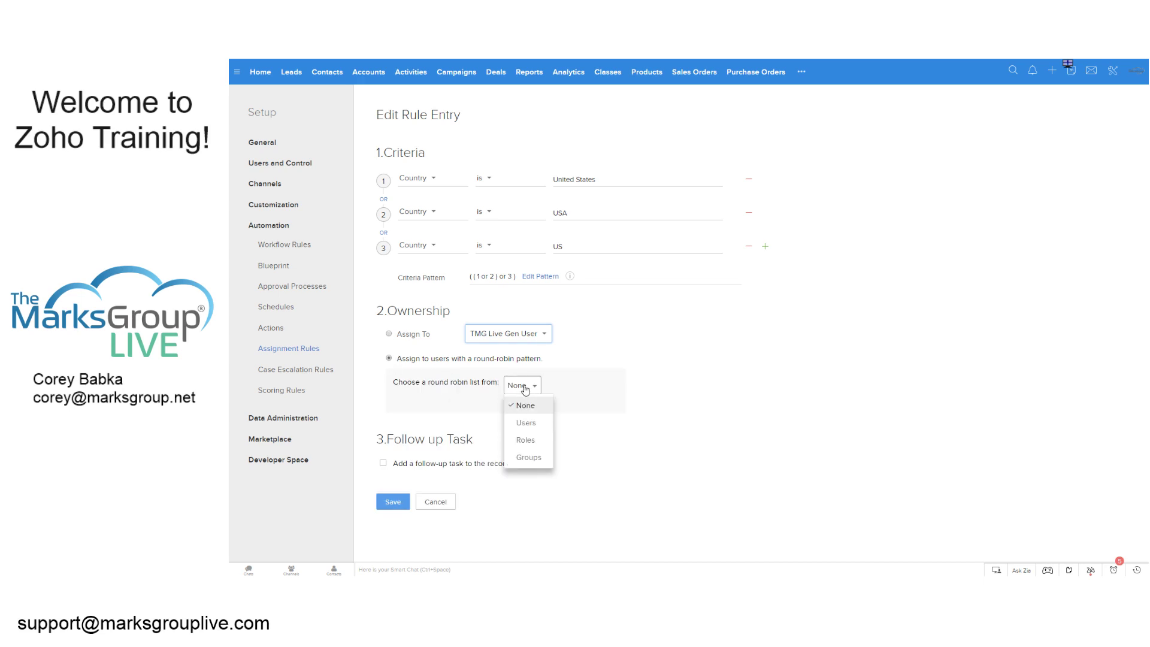
left_click(524, 441)
left_click(429, 422)
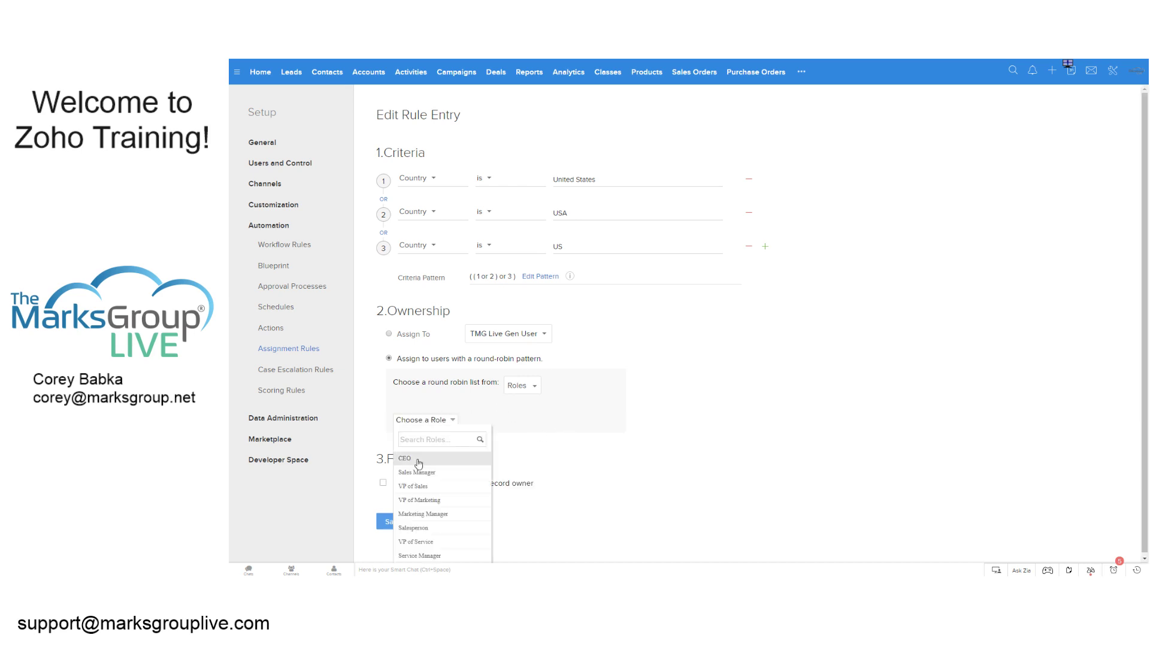
left_click(418, 528)
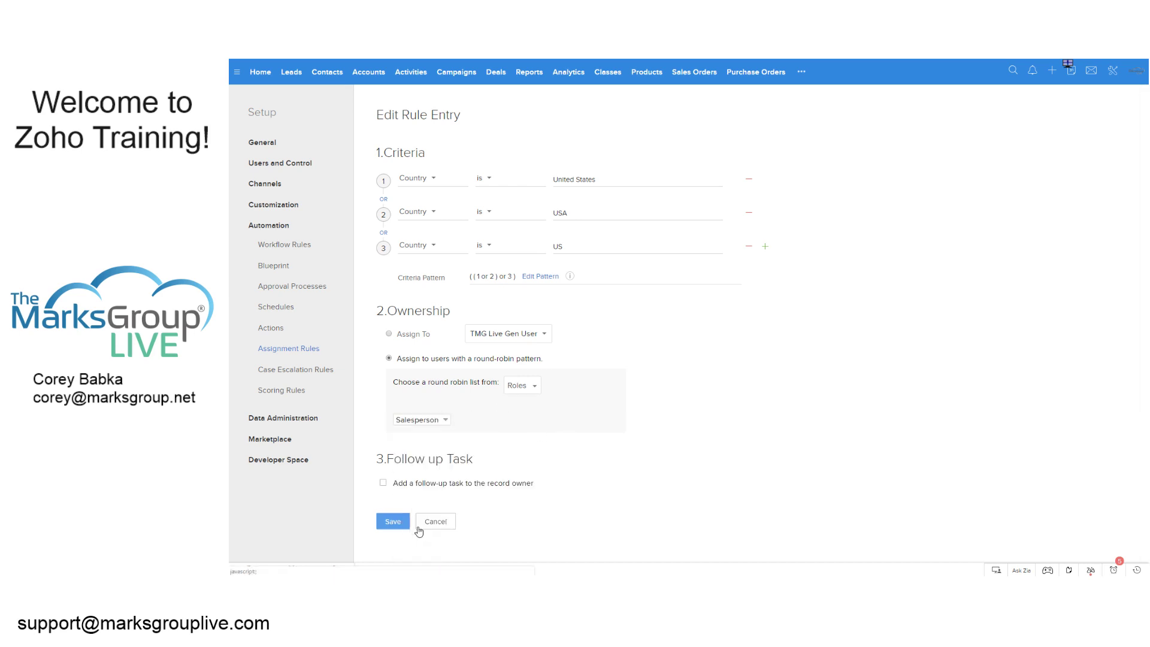
left_click(465, 420)
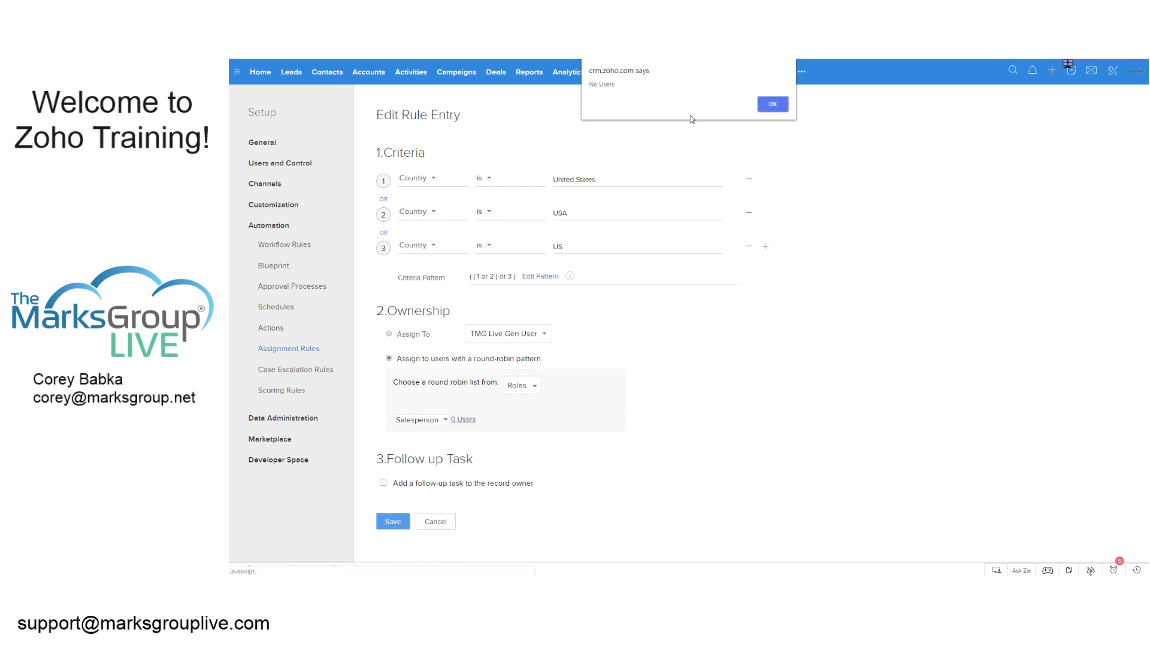
key("Return")
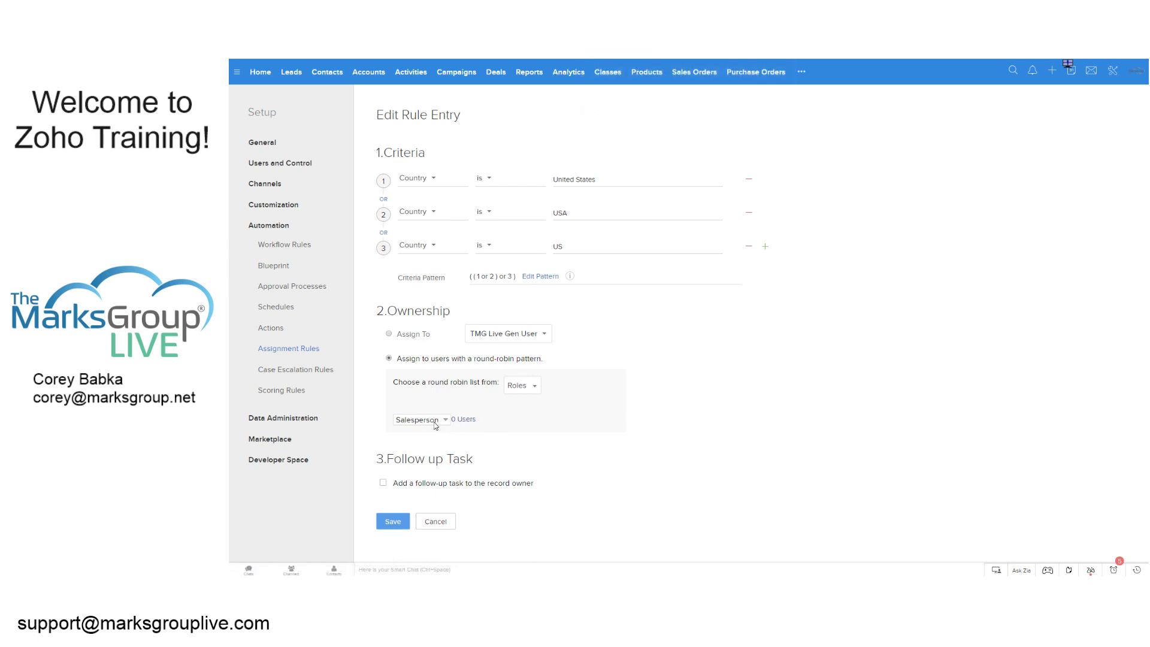
Step: Try the Sales Manager and Marketing Manager roles as the source of the round-robin list
left_click(436, 422)
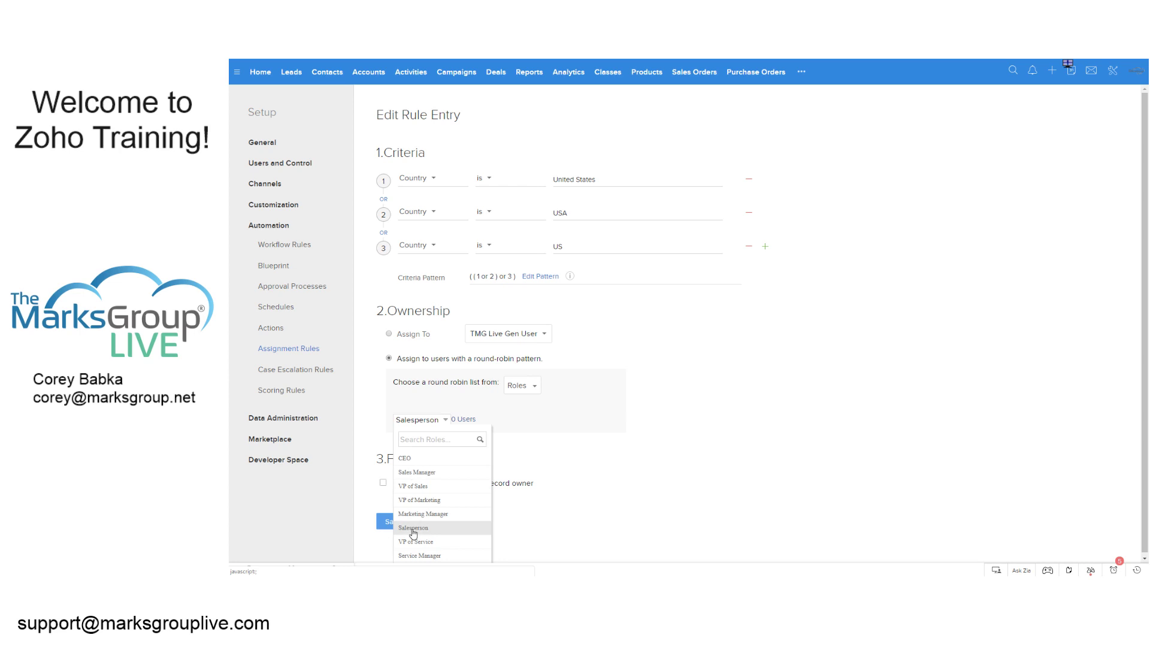
left_click(421, 472)
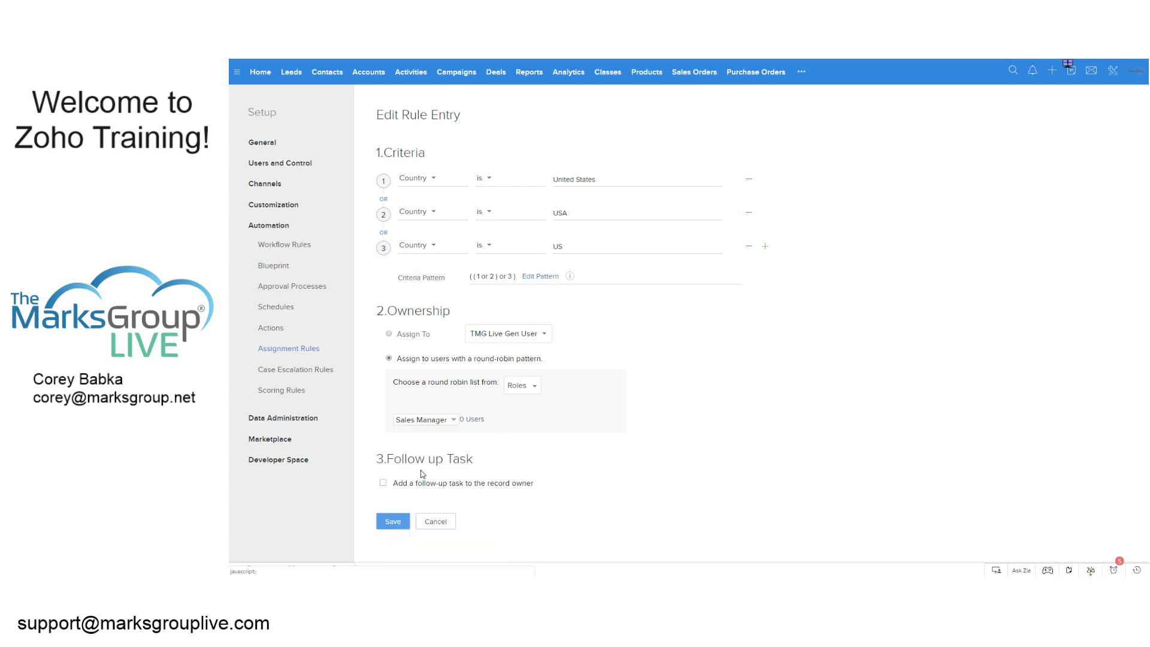
left_click(437, 419)
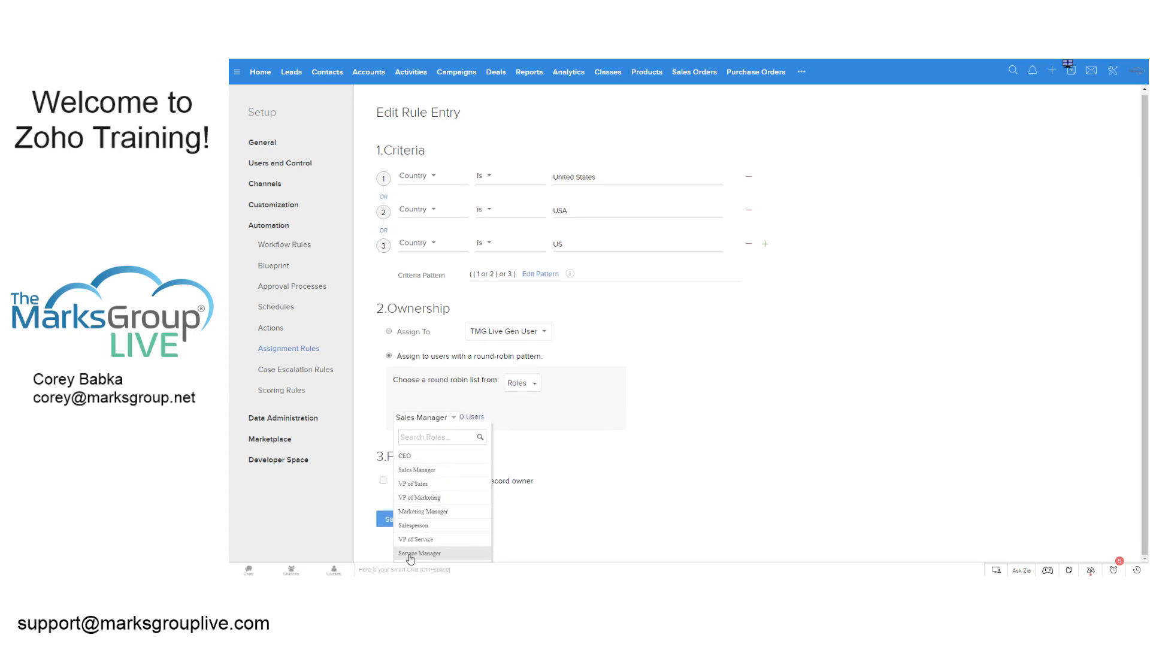
left_click(412, 513)
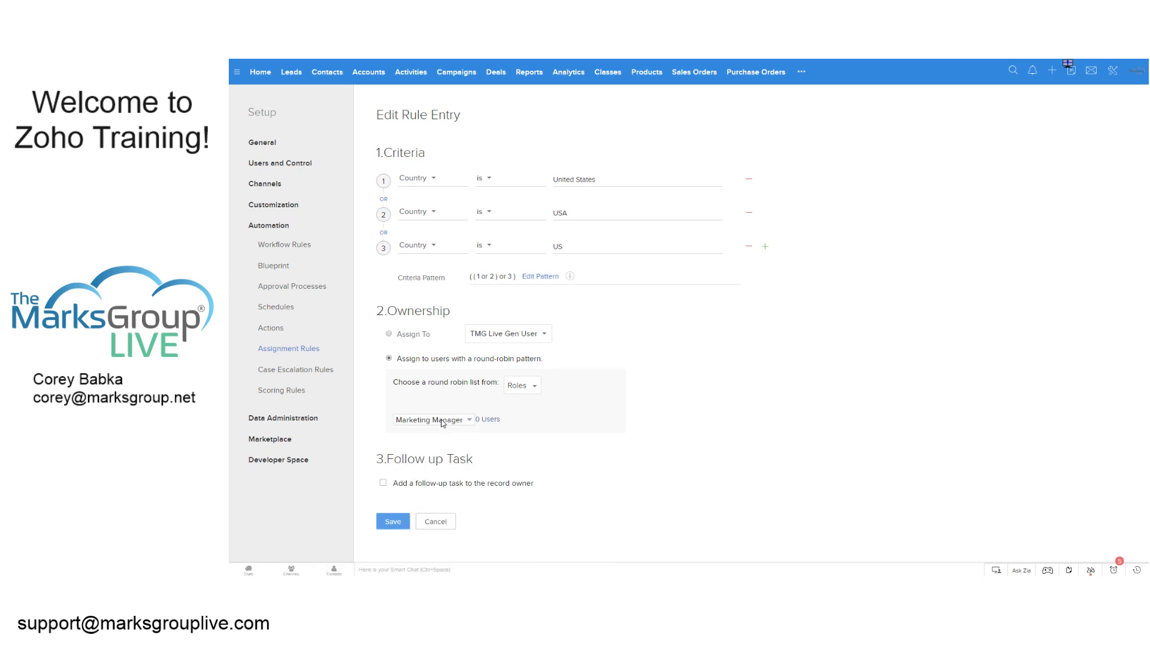
Step: Switch the round-robin source to groups and try the Marketing group and the Sales group
left_click(508, 390)
left_click(525, 457)
left_click(413, 423)
left_click(429, 472)
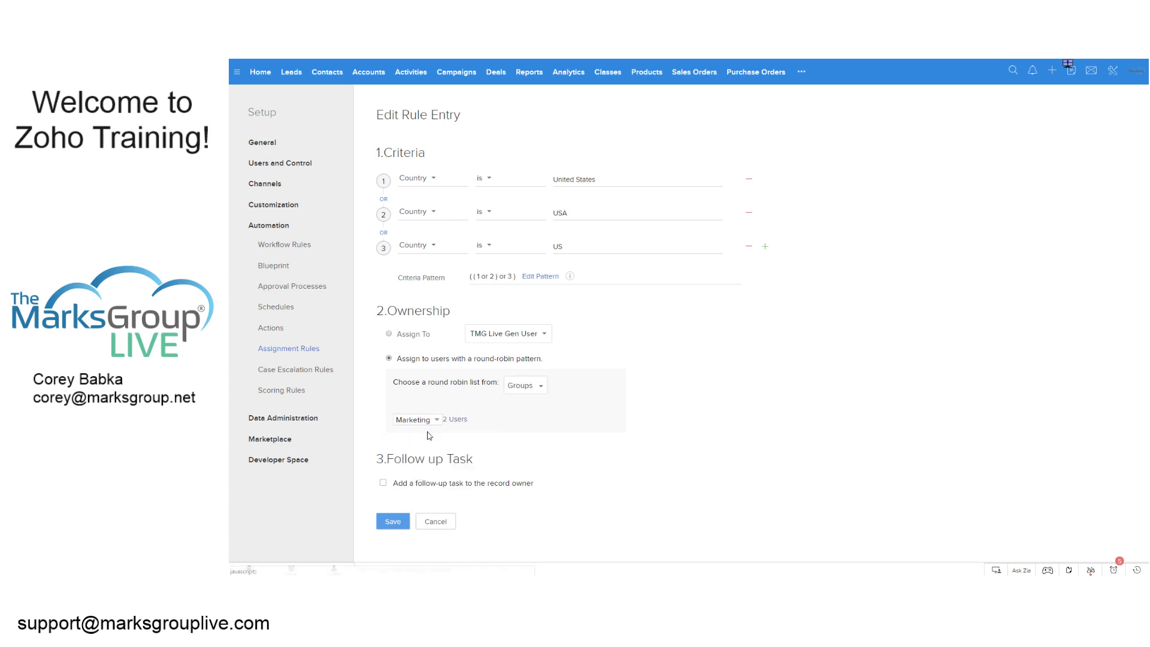
left_click(423, 423)
left_click(419, 484)
Step: Switch the round-robin source to individual users and add TMG Live Admin and TMG Live Gen User to the list
left_click(541, 393)
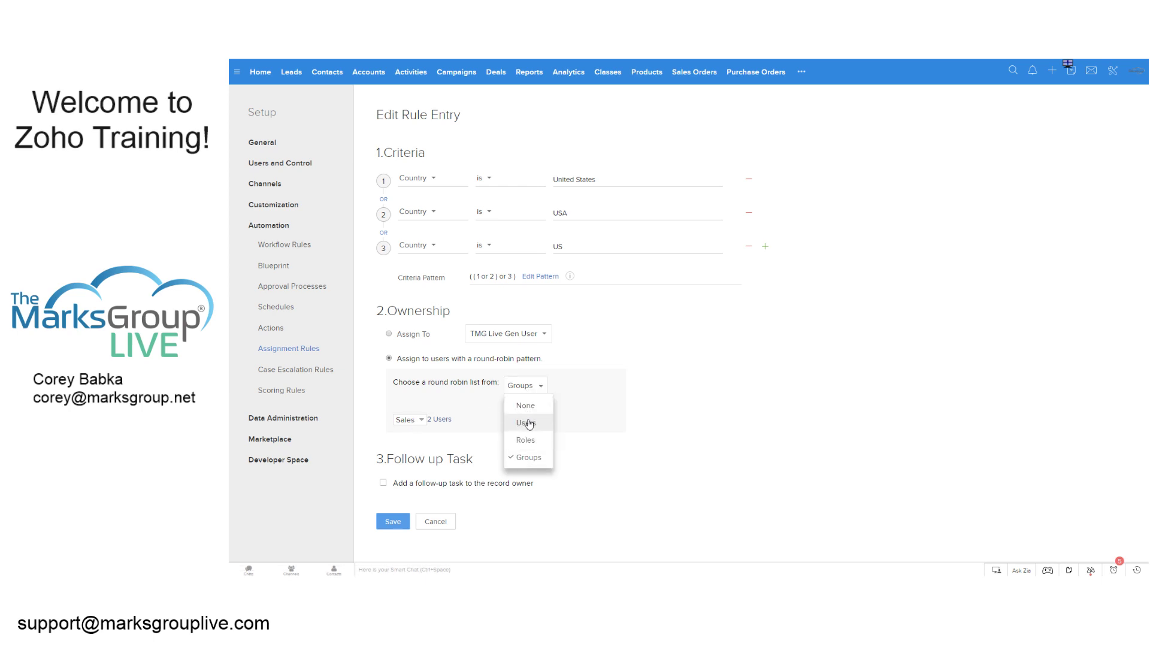
left_click(529, 421)
scroll(782, 378, "down", 2)
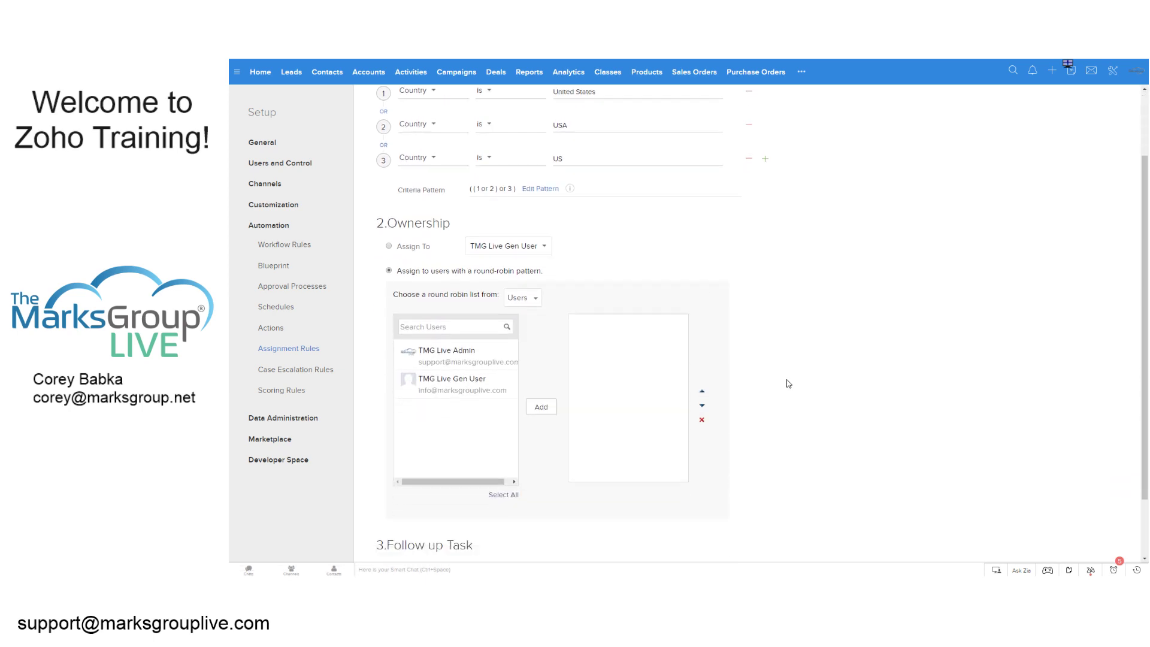
left_click_drag(467, 320, 639, 323)
left_click(484, 329)
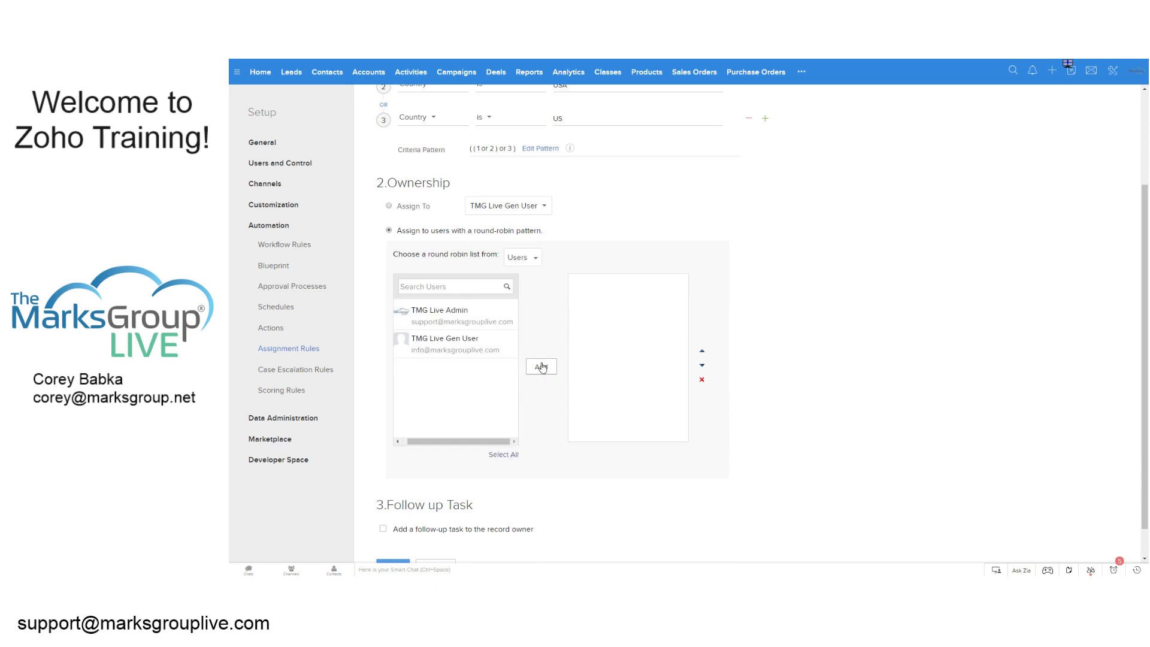
left_click(534, 364)
left_click(470, 327)
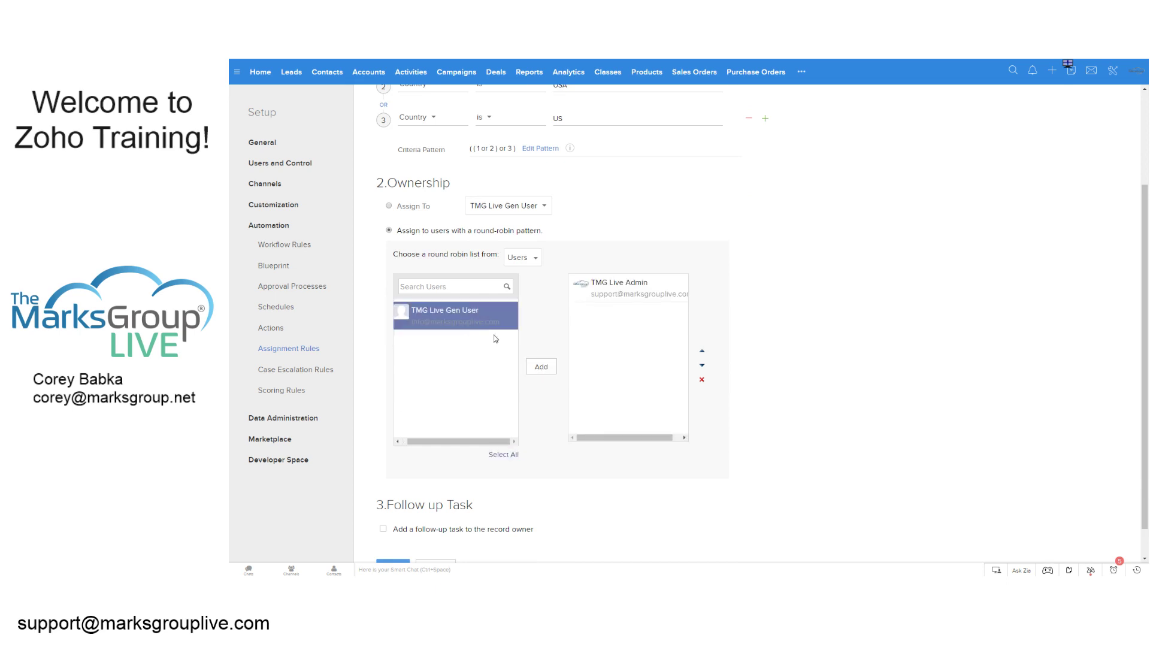
left_click(535, 364)
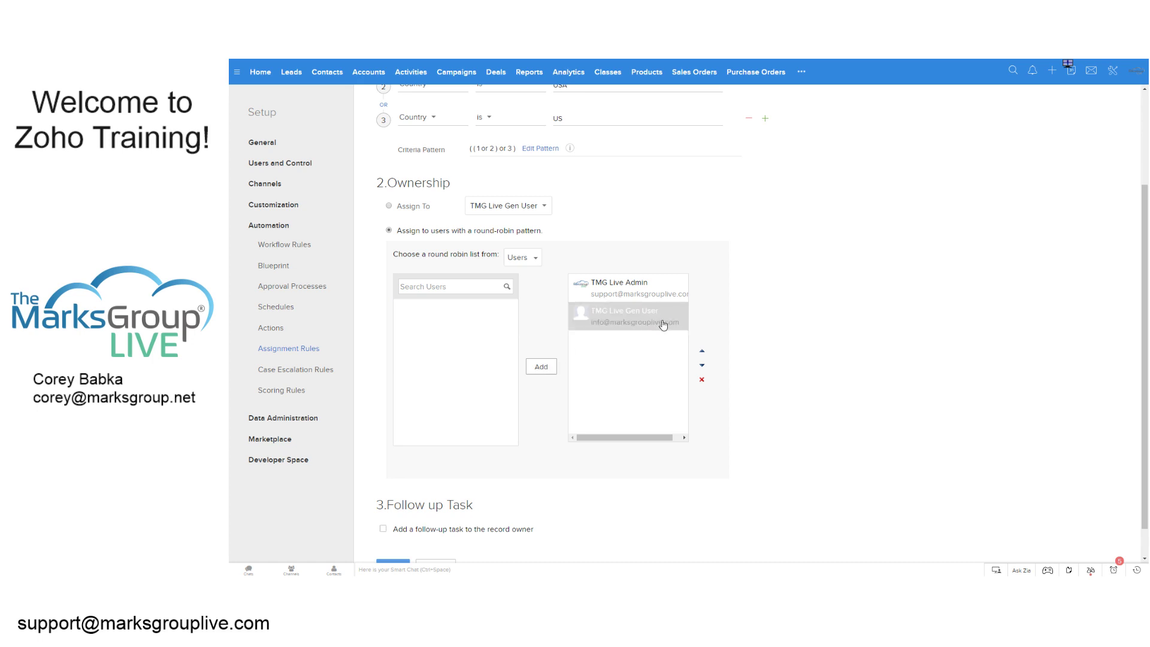
Step: Try moving TMG Live Gen User up the round-robin order and remove both users from the list
left_click(679, 330)
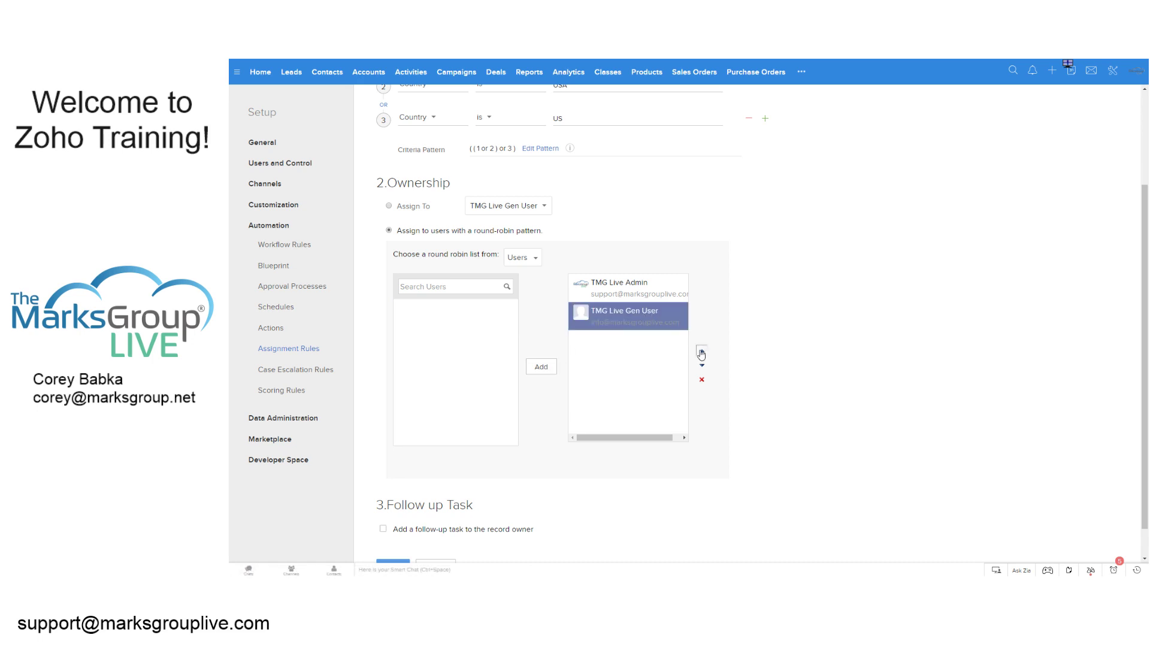
left_click(702, 351)
left_click(702, 379)
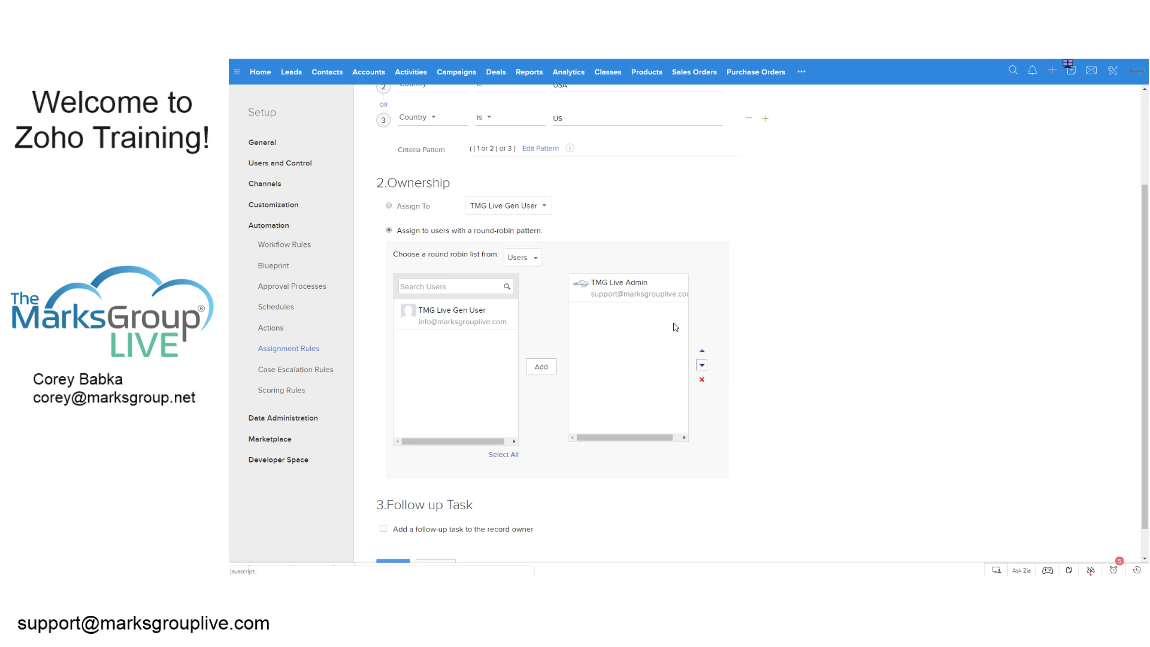
left_click(702, 379)
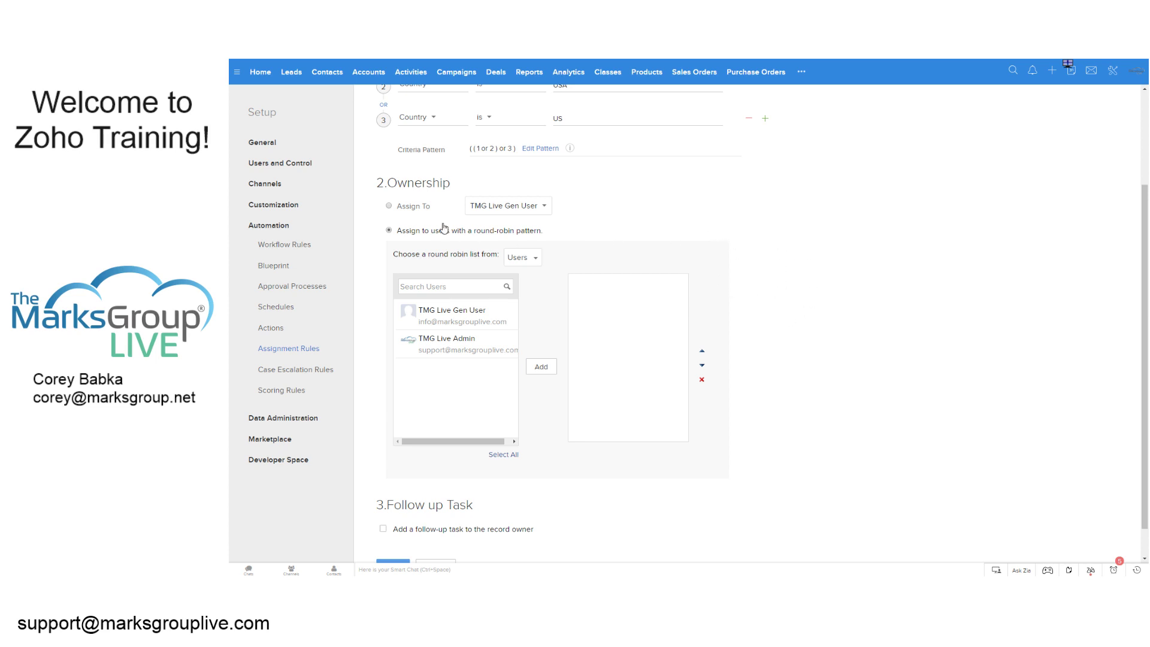
Step: Switch ownership back to direct assignment, turn on a follow-up task for the record owner and look through the existing workflow tasks
left_click(389, 206)
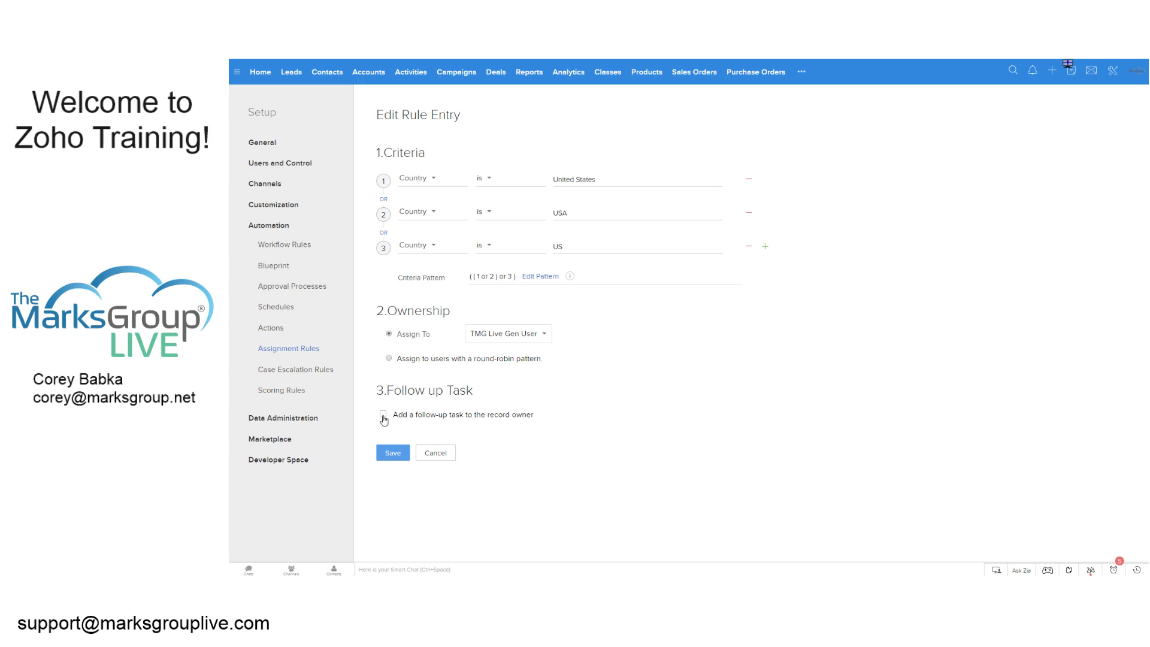
left_click(384, 415)
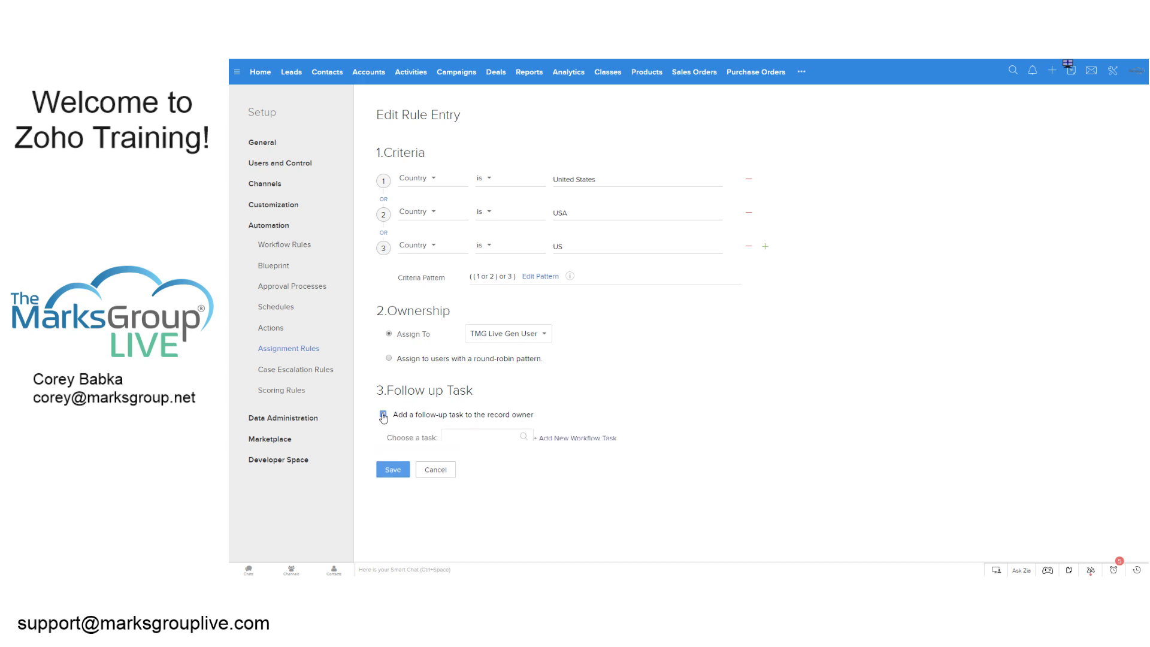
left_click(523, 437)
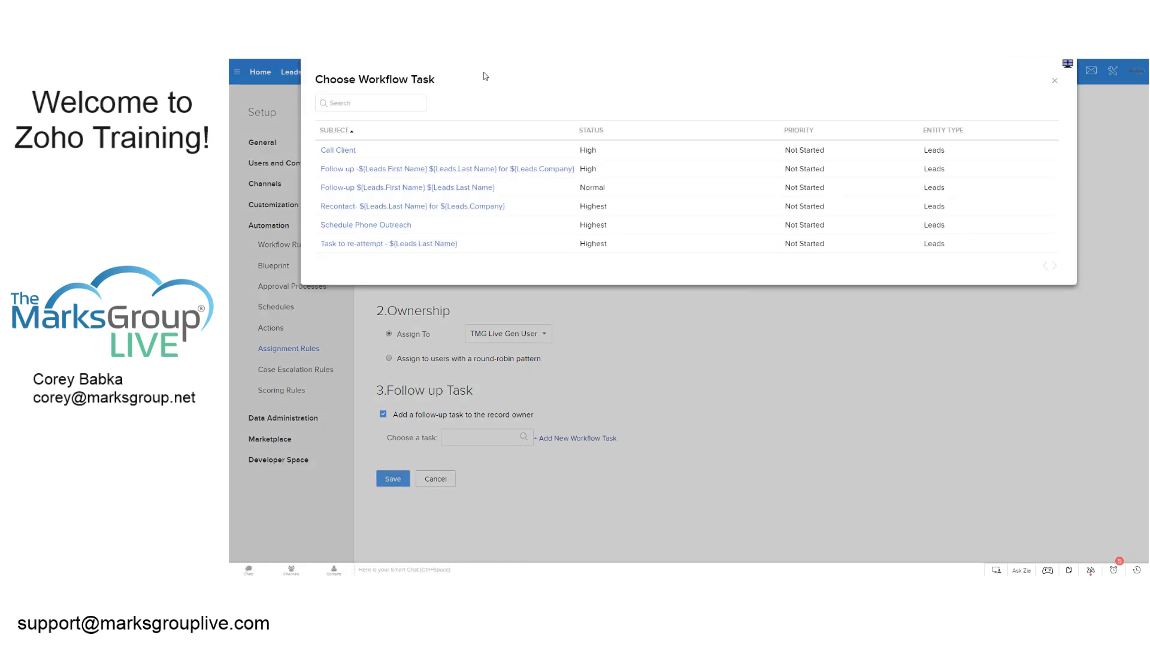
left_click(1056, 82)
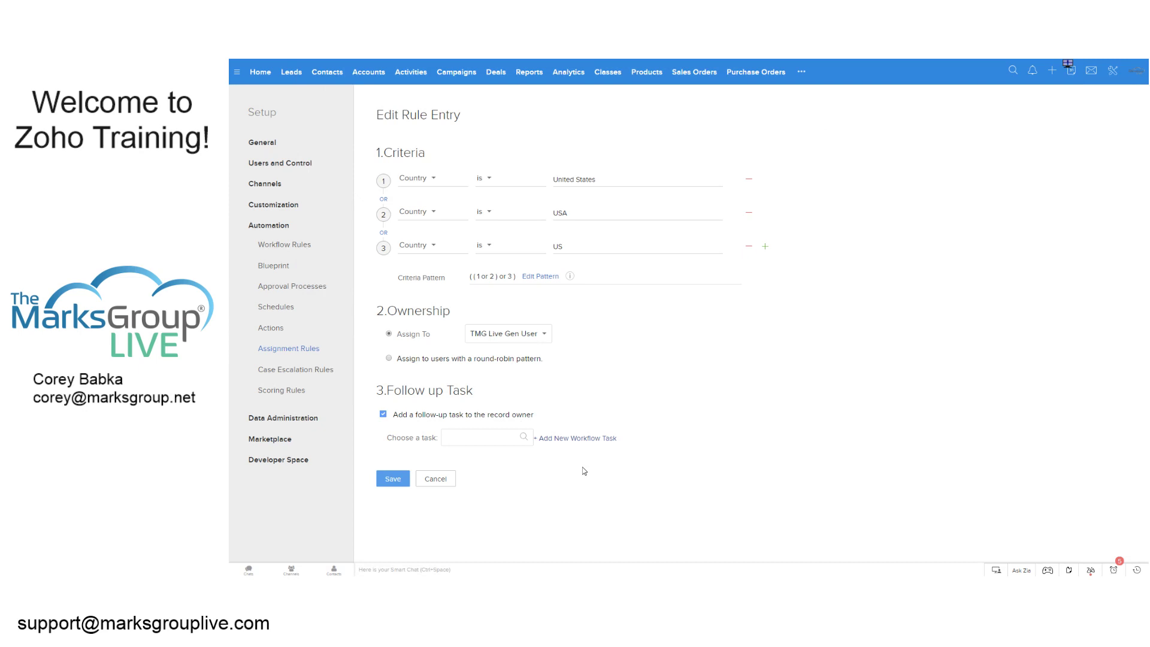
Step: View the form for creating a new workflow task, close it without saving and return to the rule entry
left_click(577, 439)
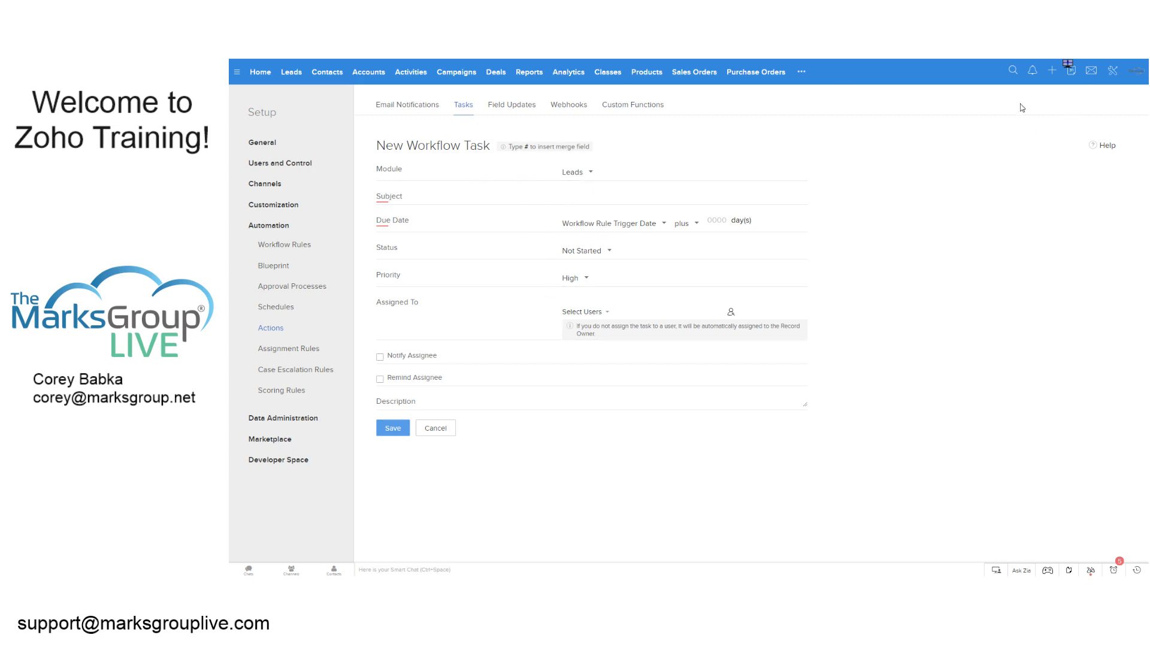
key("F11")
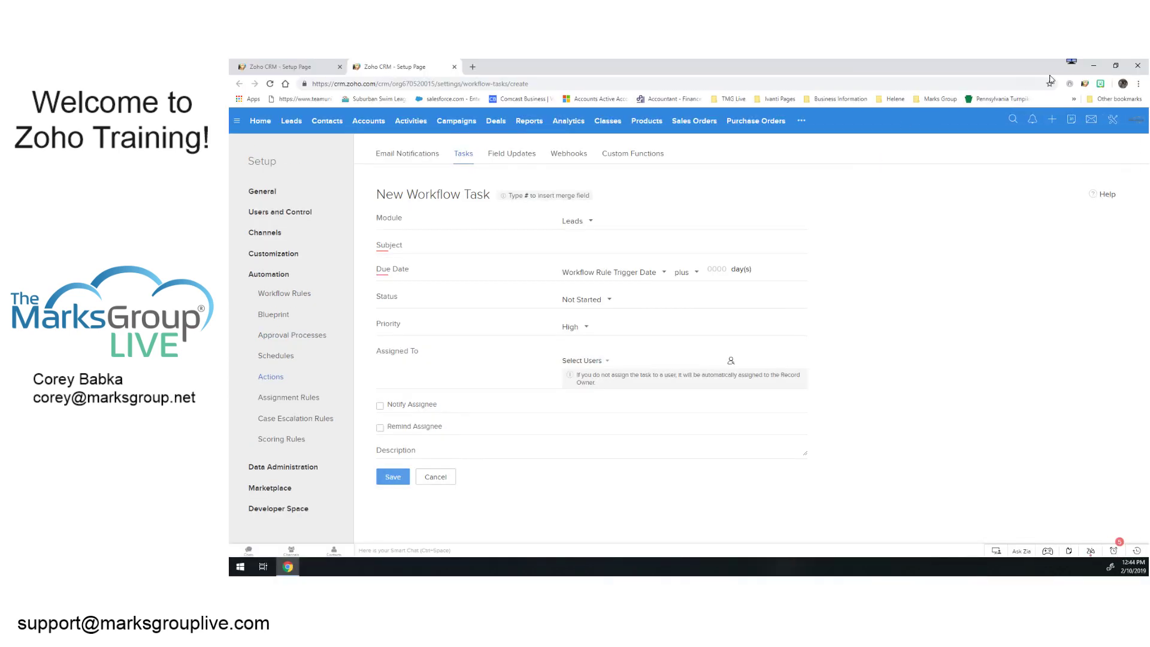
left_click(455, 66)
key("F11")
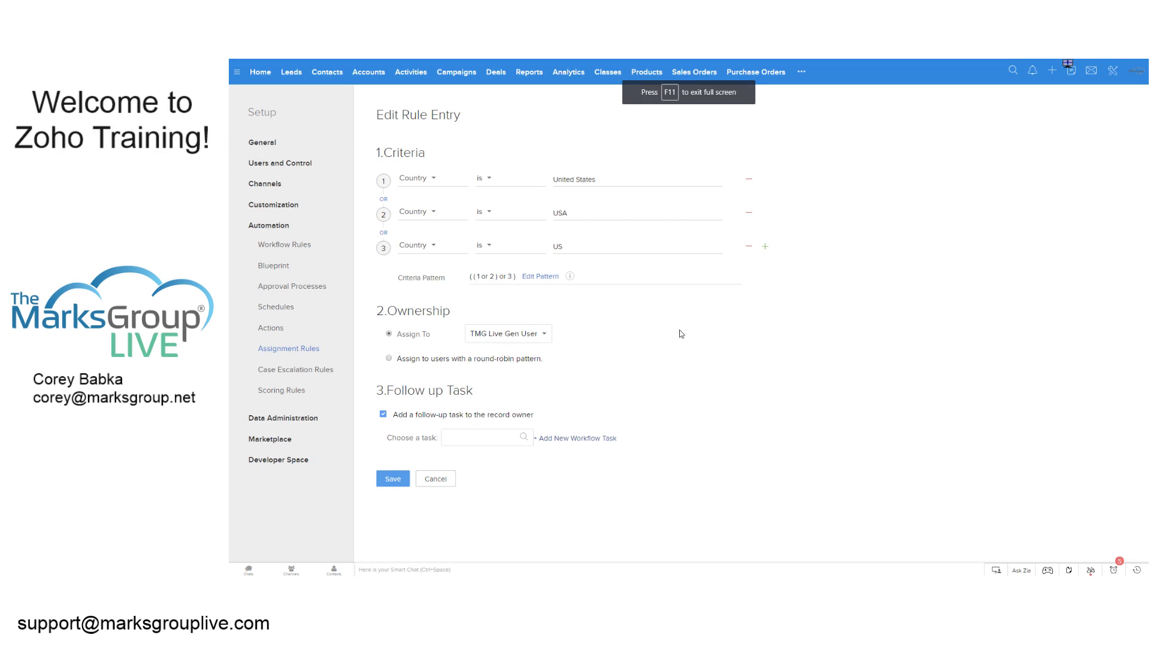
Step: Try the existing task "Follow-up ${Leads.First Name} ${Leads.Last Name}" as the follow-up task of the rule entry
left_click(523, 436)
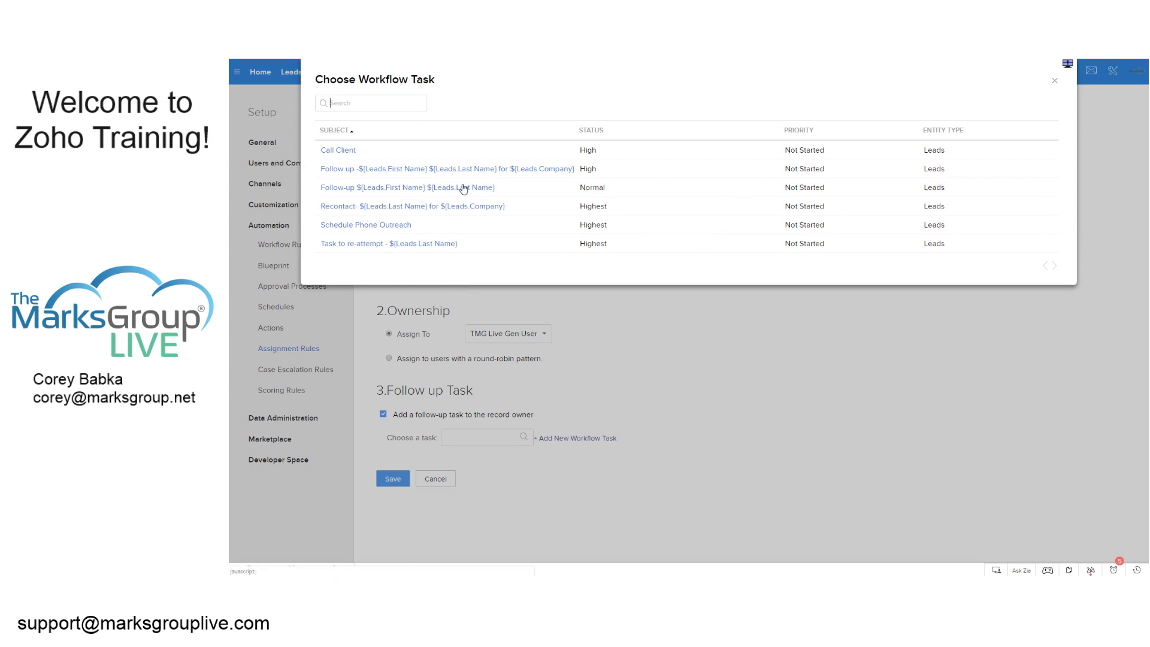
left_click(359, 188)
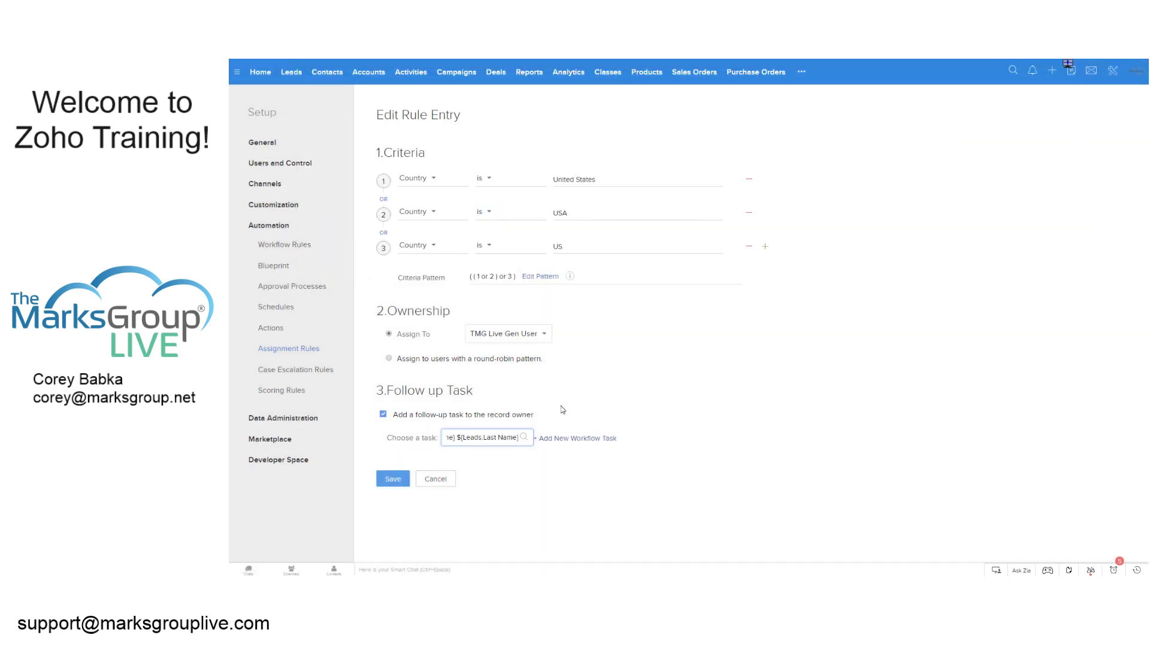
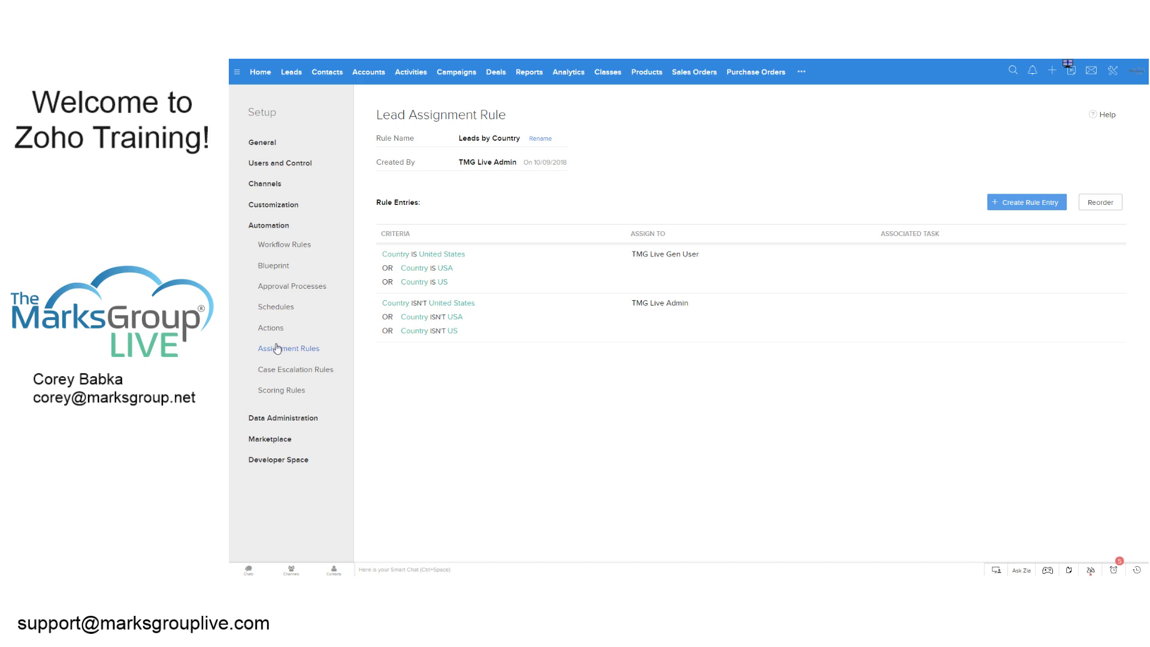
Step: List the assignment rules for the Deals module and open the By State rule to review its entries and assignees
left_click(279, 349)
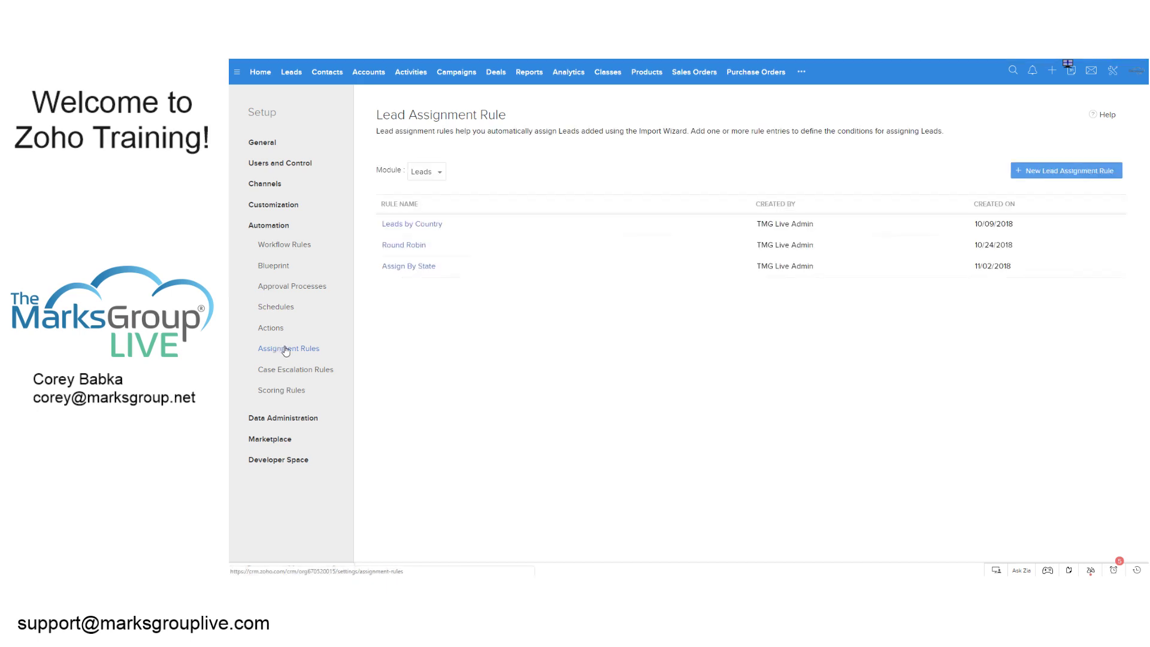
left_click(427, 174)
left_click(435, 244)
mouse_move(438, 248)
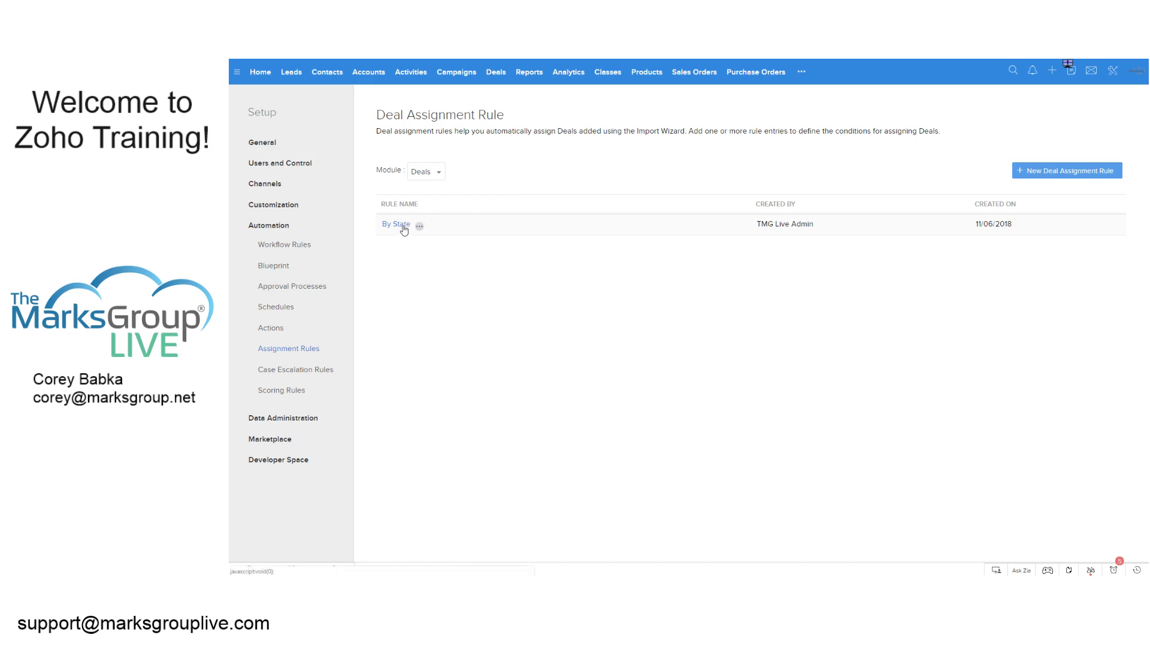
left_click(439, 232)
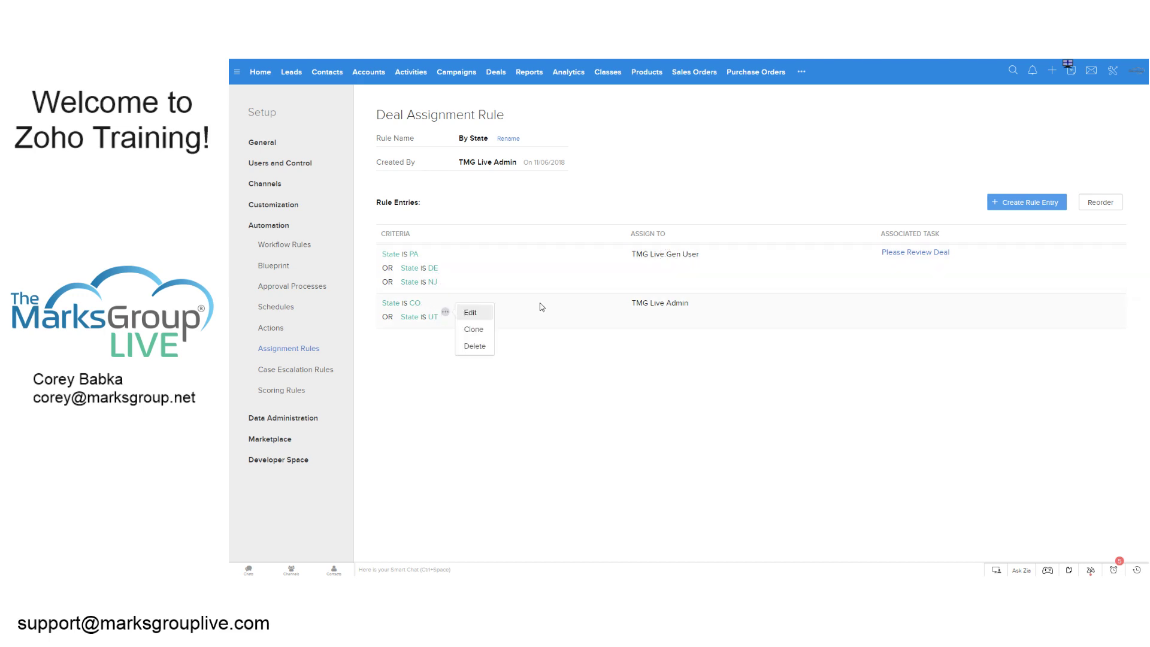
left_click_drag(632, 303, 692, 303)
left_click(684, 358)
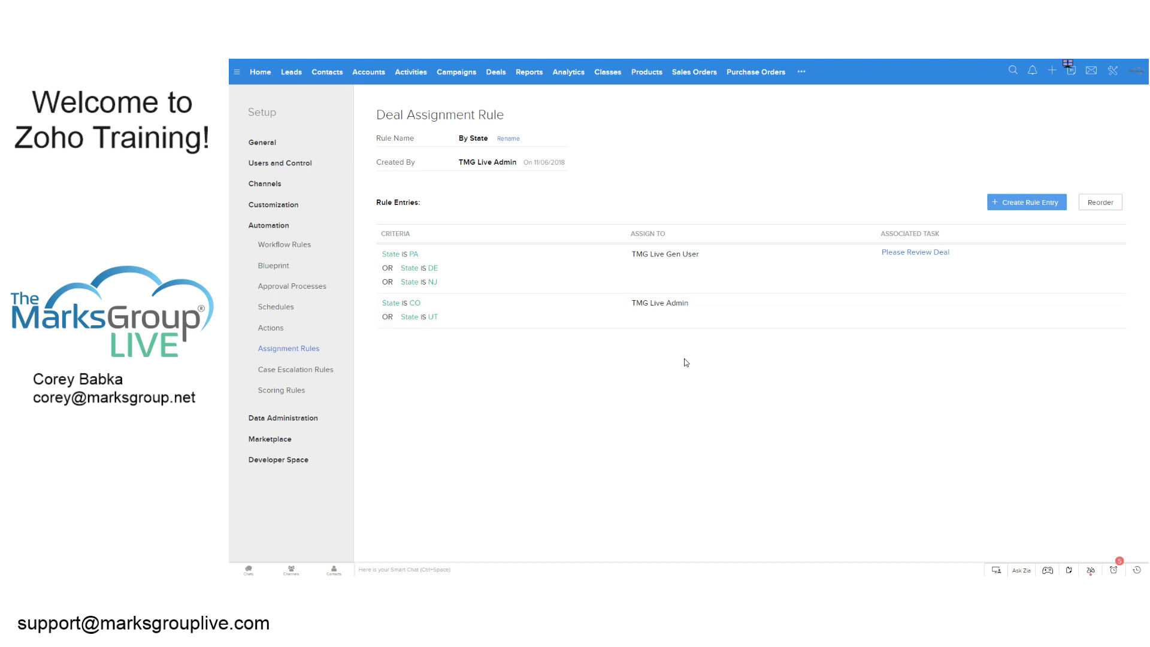
Step: Create a new entry in the By State rule with the first criterion State is FL
left_click(1037, 202)
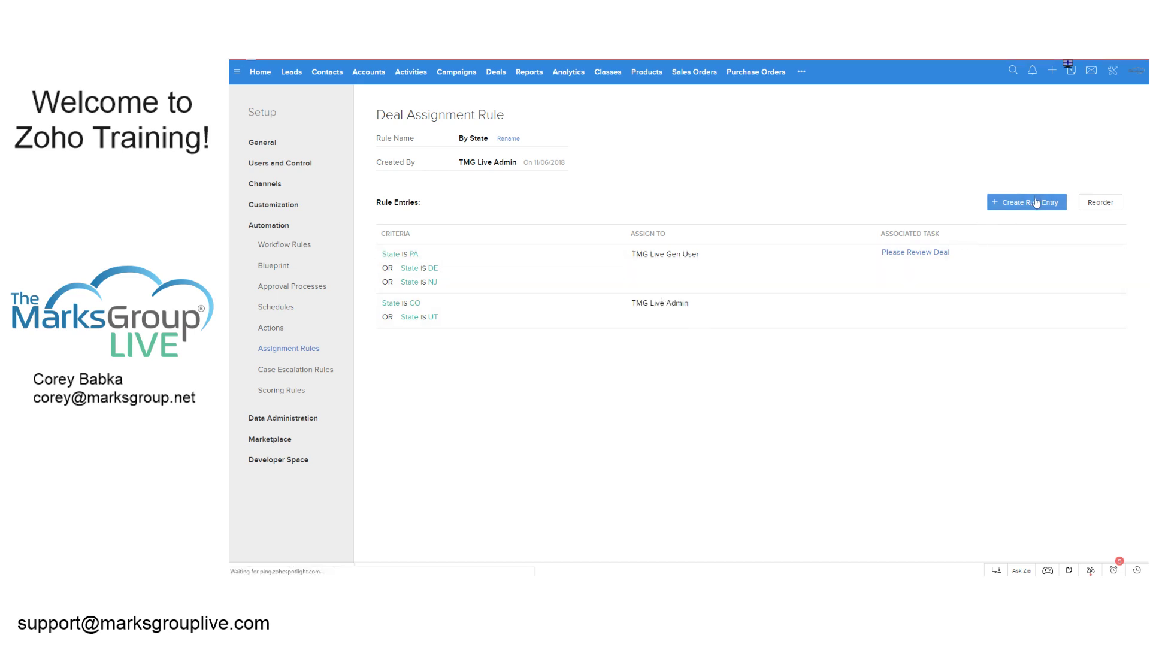
left_click(422, 184)
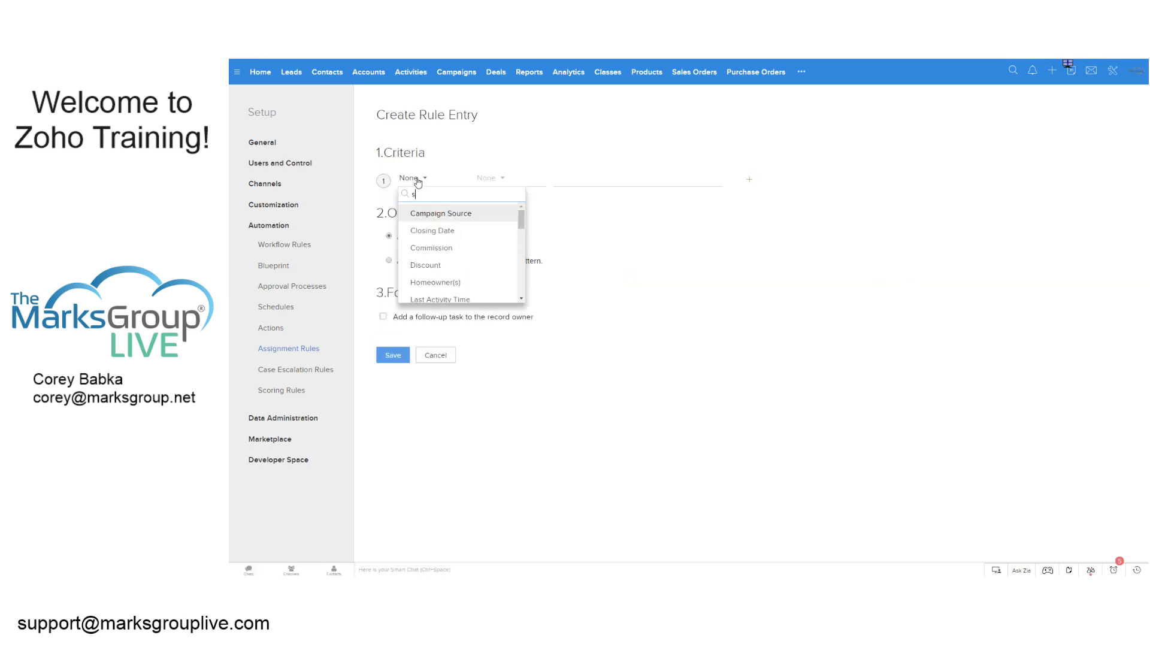
type("state")
left_click(437, 220)
left_click(499, 180)
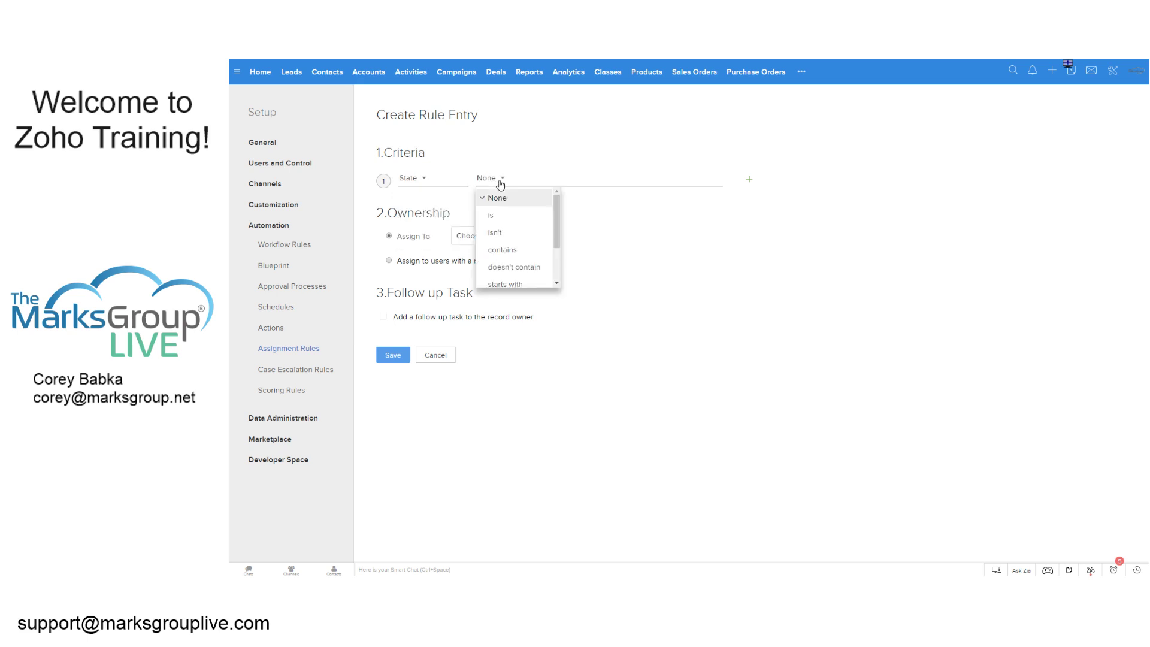
left_click(500, 216)
left_click(587, 179)
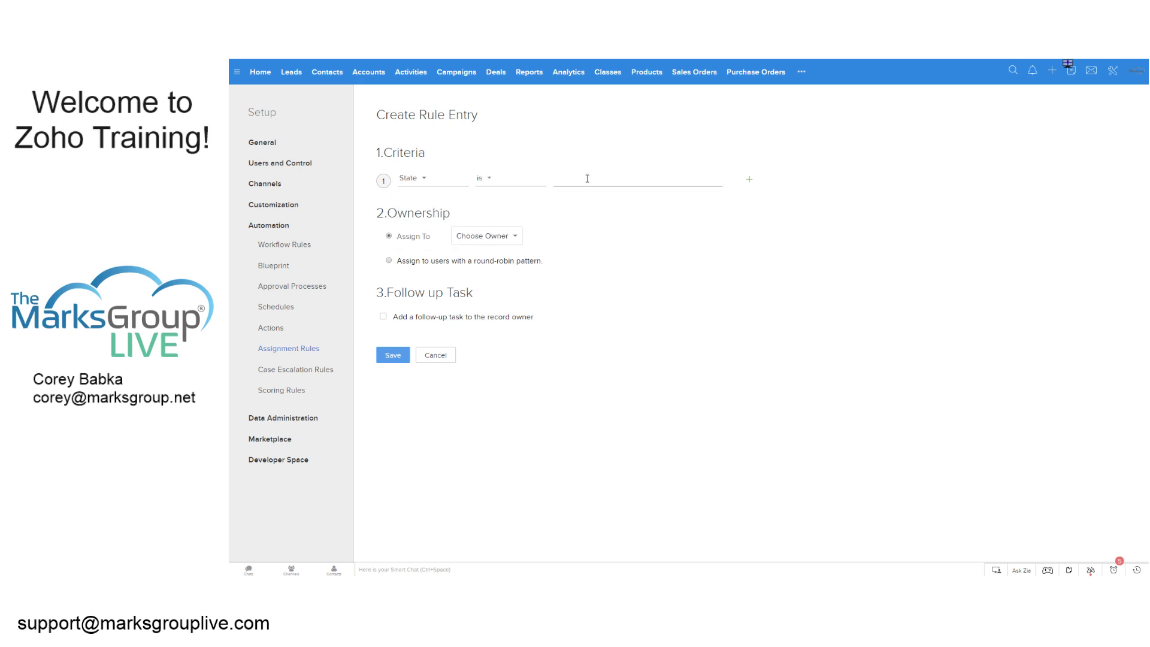
type("FL")
Step: Add a second criterion to the rule entry: State is GA
left_click(749, 179)
left_click(417, 213)
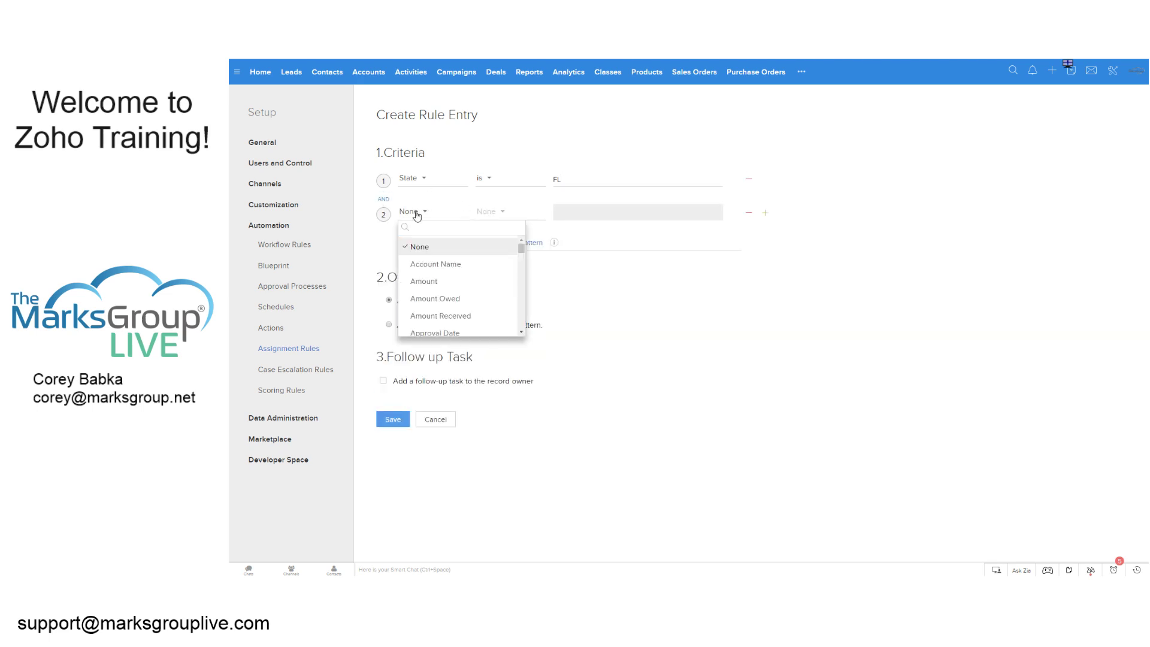
type("state")
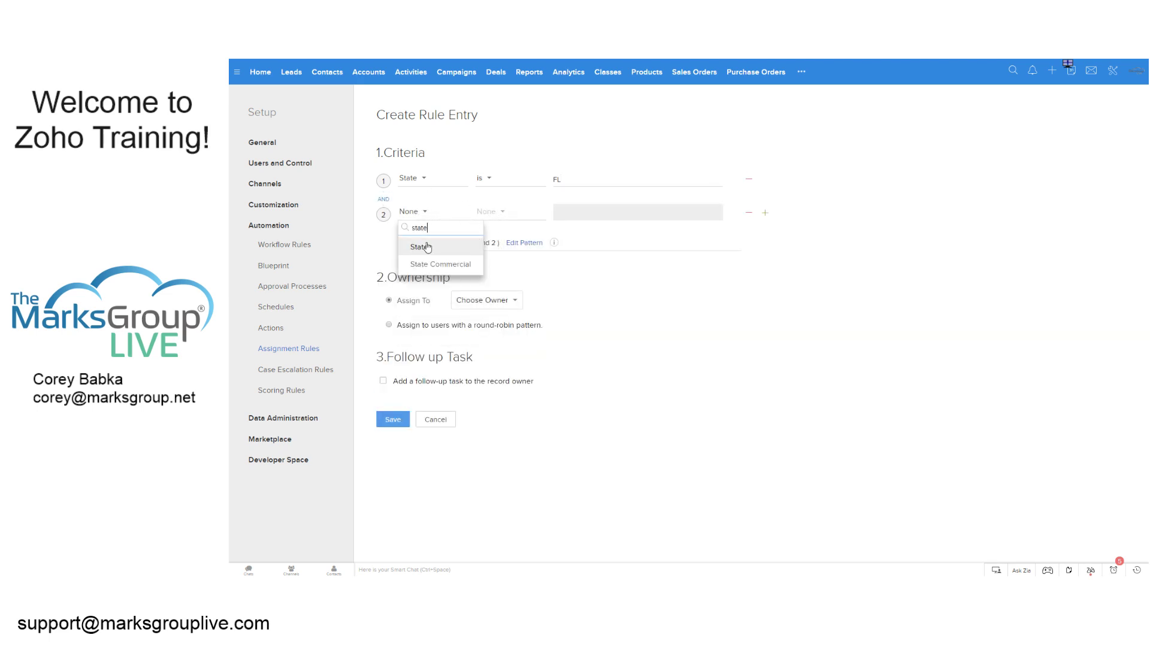
left_click(426, 247)
left_click(497, 216)
left_click(493, 250)
left_click(616, 210)
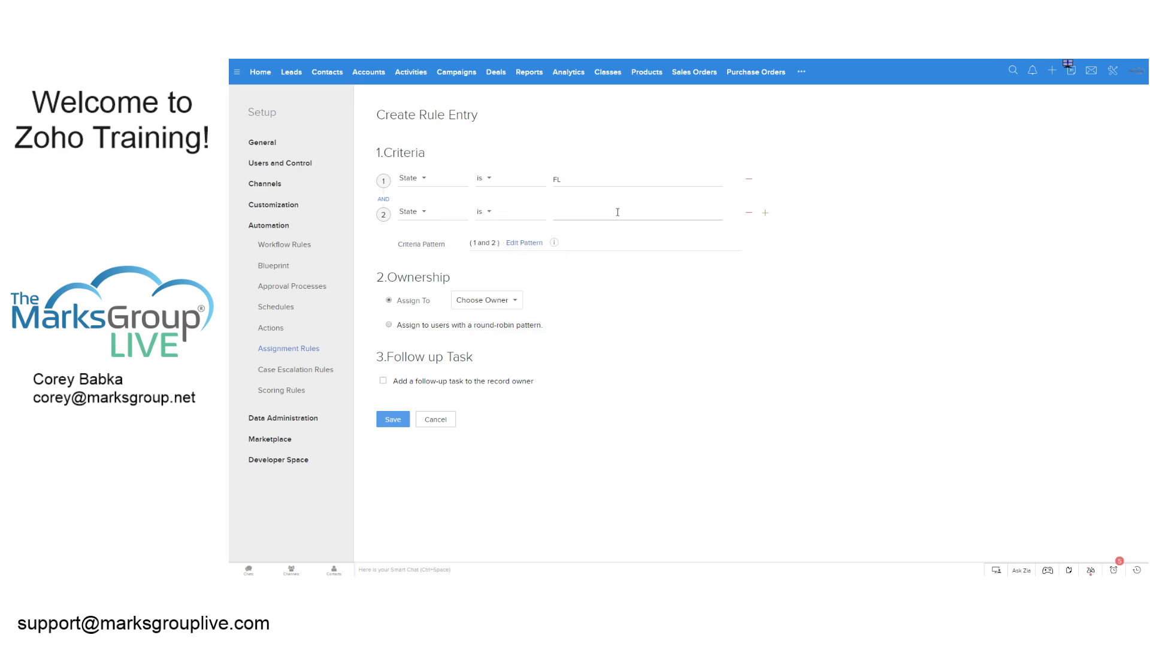
type("FA")
key("BackSpace")
key("BackSpace")
type("GA")
left_click(875, 194)
Step: Change the criteria pattern to ( 1 or 2 ) and save the pattern
left_click(529, 243)
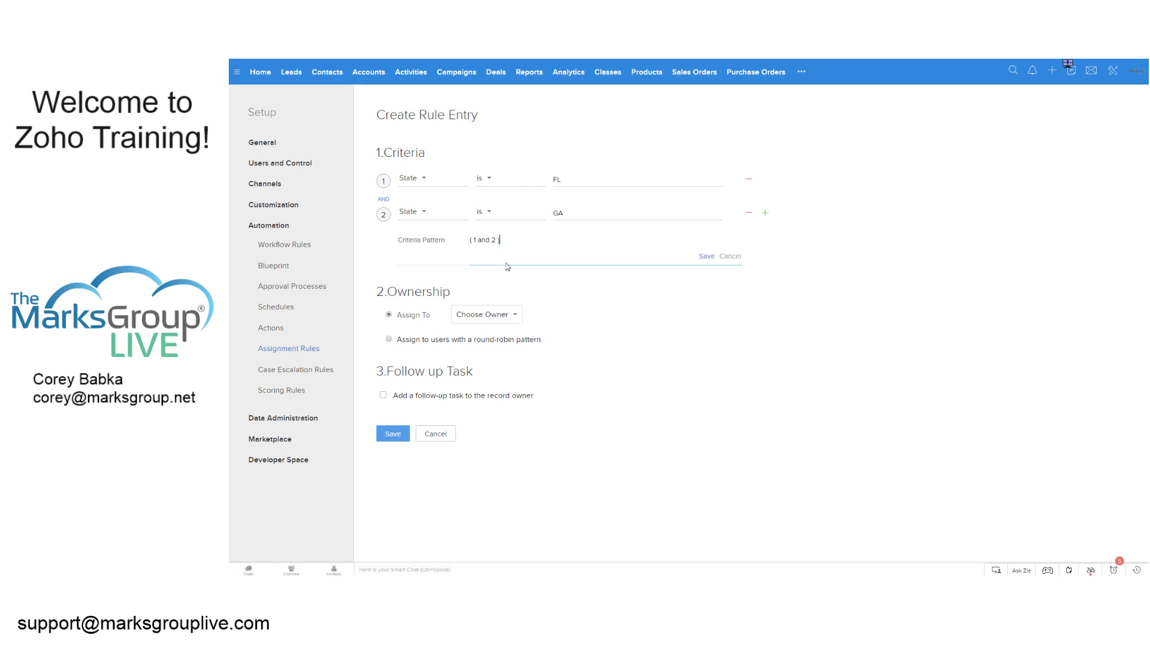
double_click(485, 241)
key("BackSpace")
type("or")
left_click(702, 257)
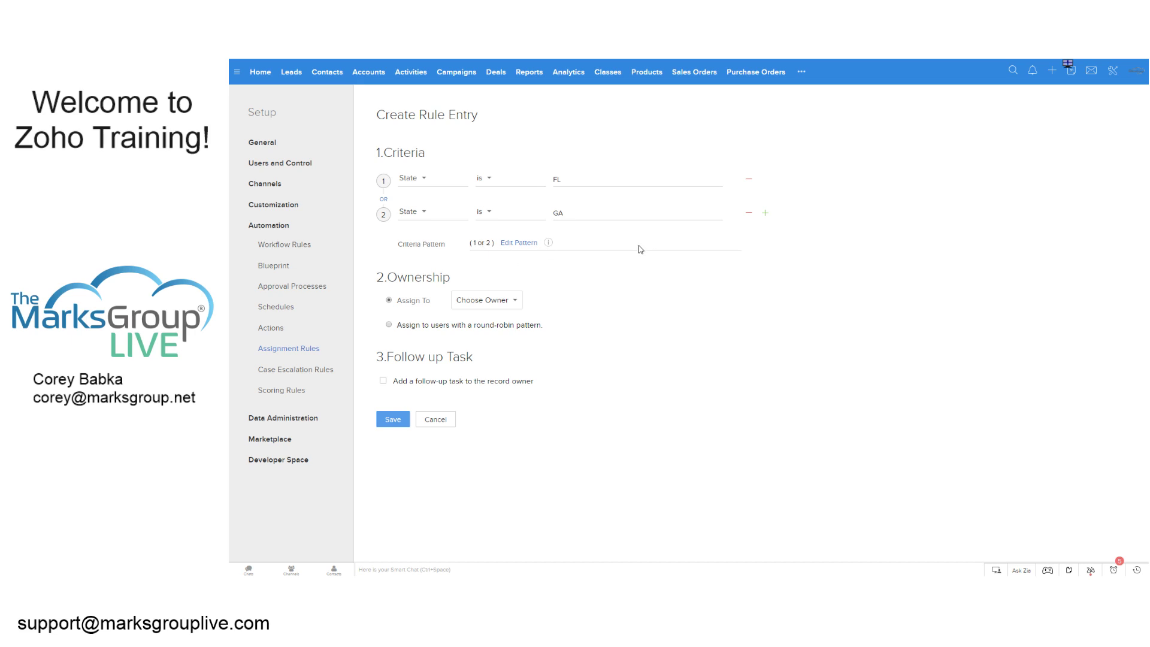
Step: Assign the entry by round robin to the users TMG Live Admin and TMG Live Gen User, and save the rule entry
left_click(481, 303)
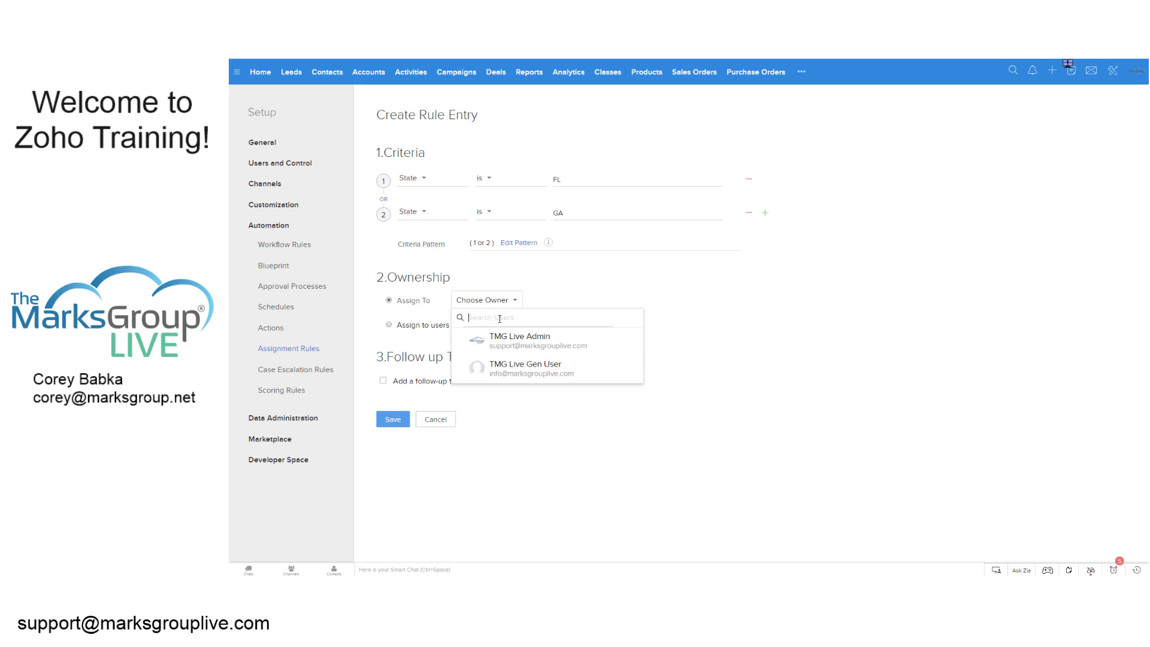
left_click(516, 367)
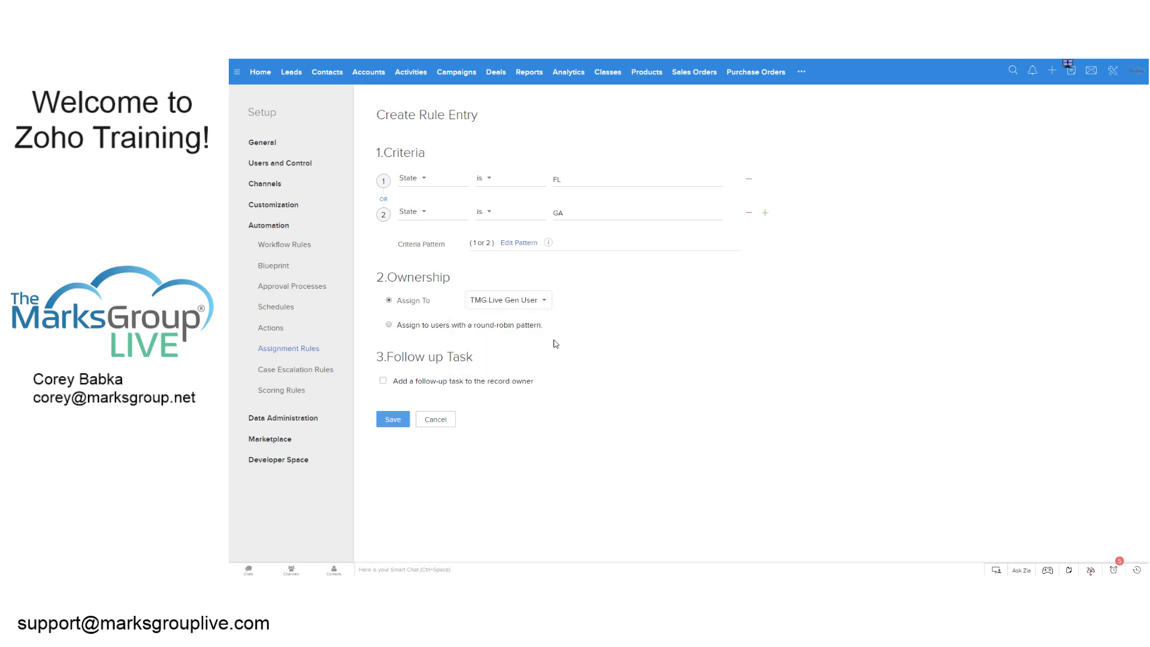
left_click(408, 330)
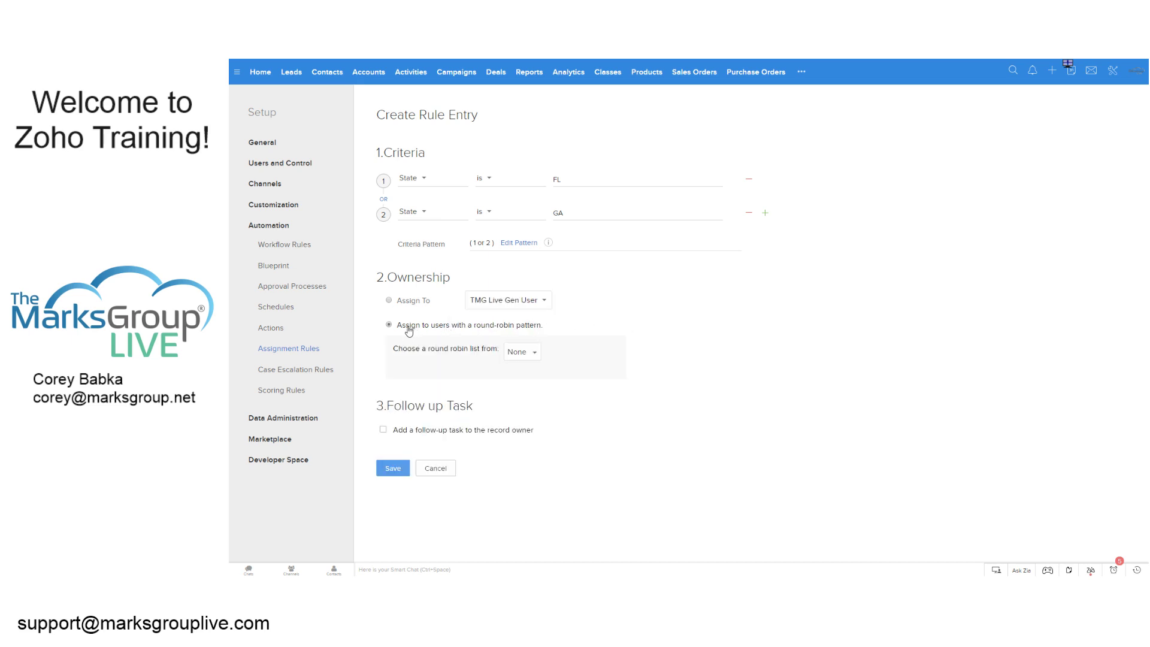
left_click(522, 354)
left_click(524, 390)
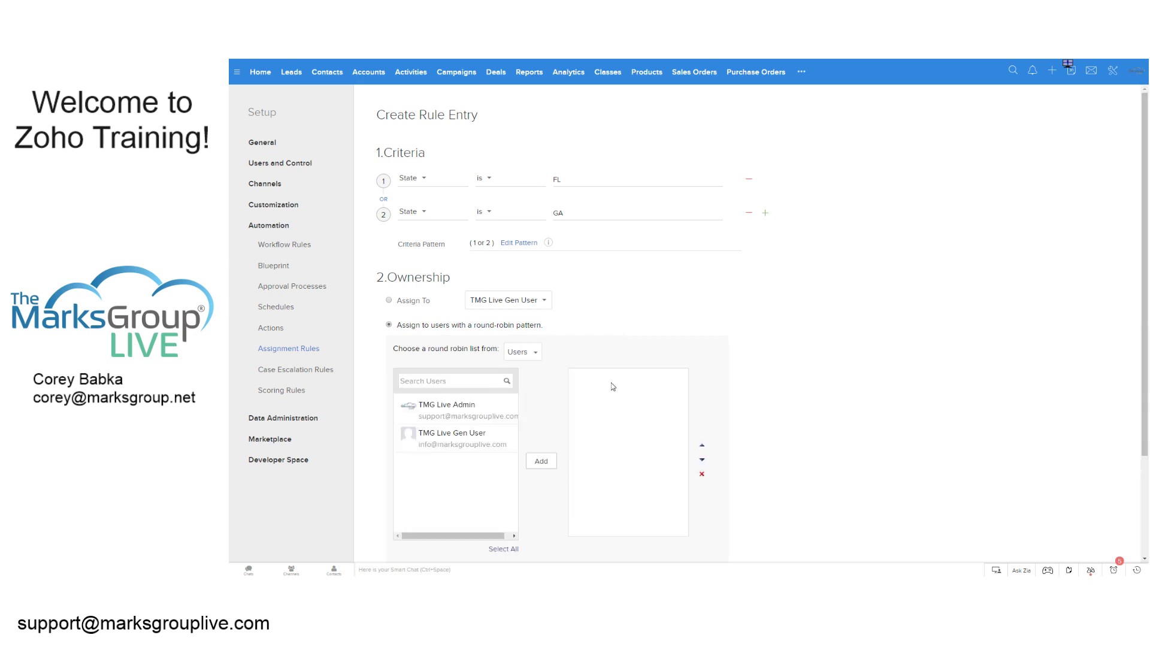
left_click(444, 410)
left_click(541, 461)
left_click(486, 418)
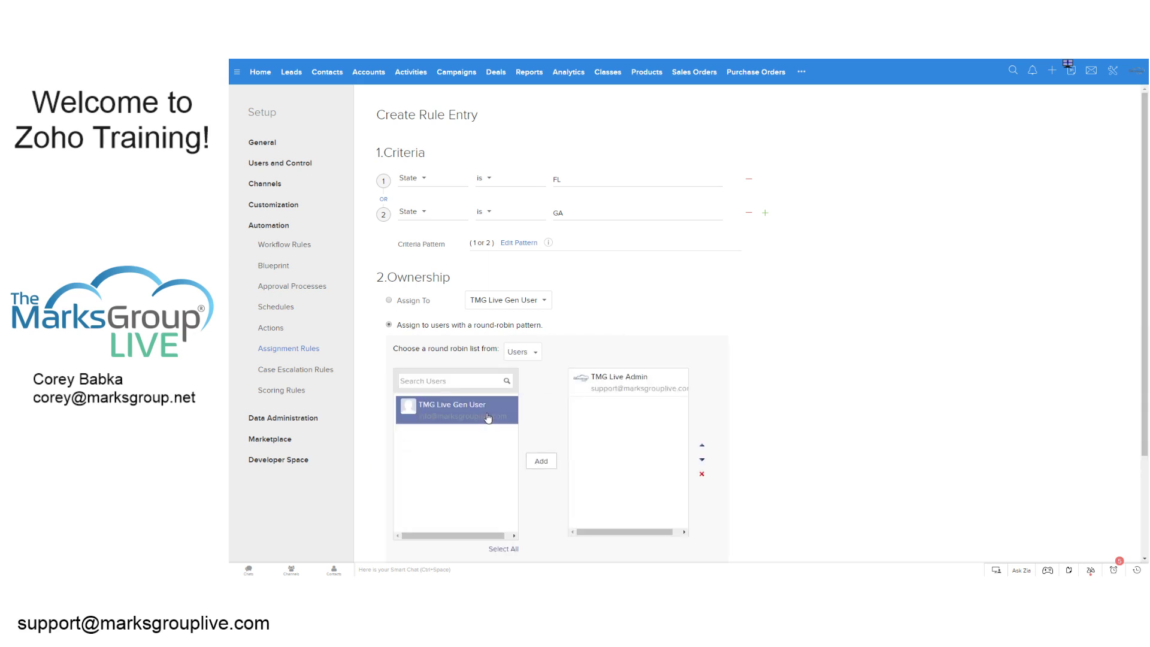
left_click(541, 461)
scroll(769, 401, "down", 2)
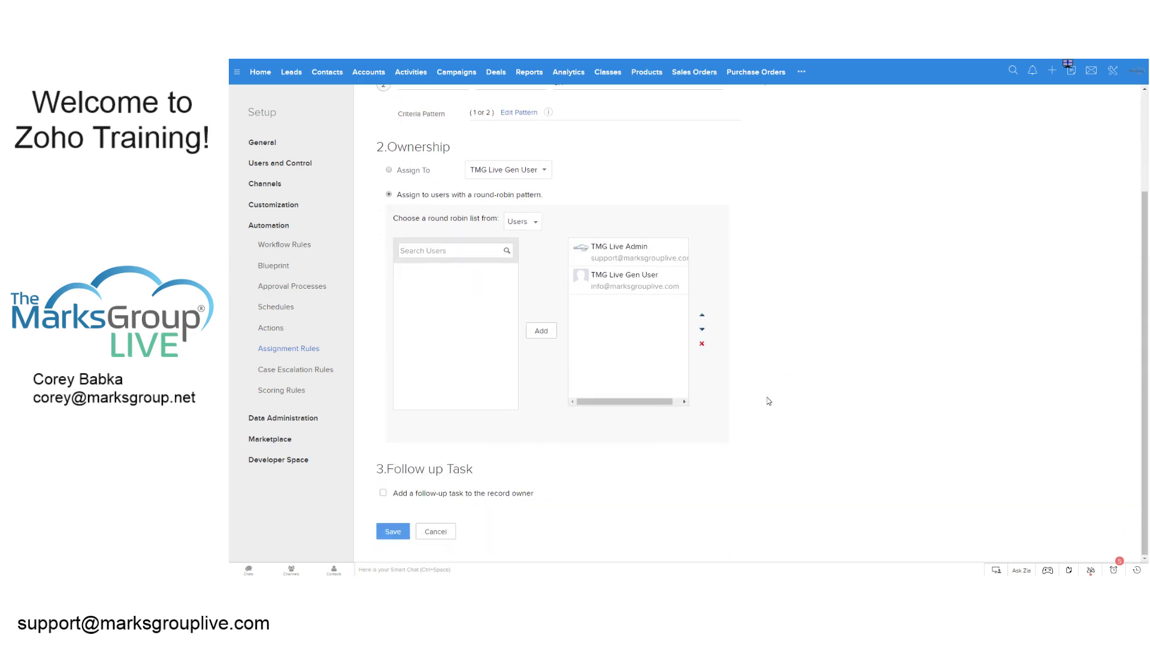
left_click(394, 532)
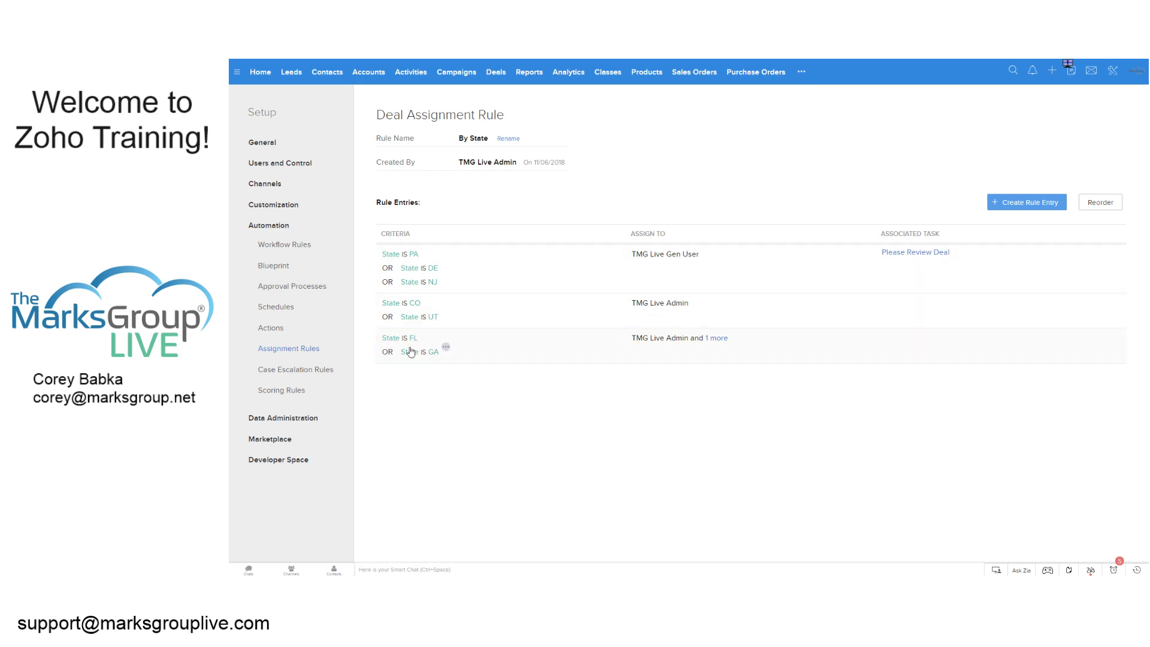
mouse_move(715, 338)
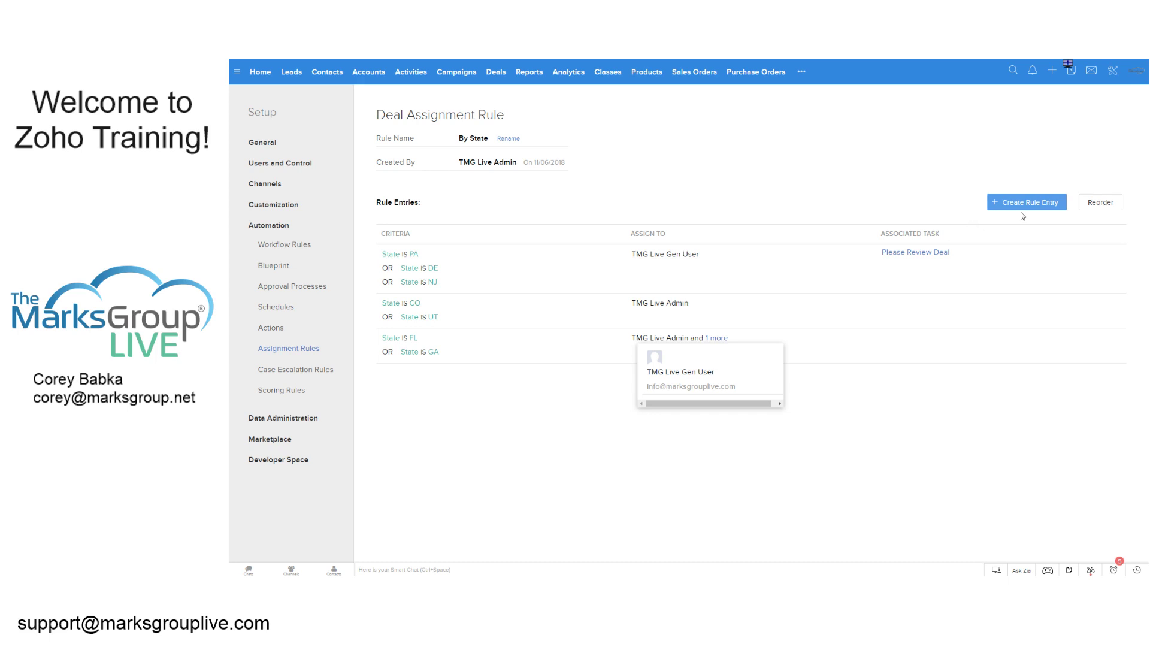
Step: Reorder the rule entries so that the CO or UT entry comes before the PA, DE or NJ entry, and save the order
left_click(1099, 202)
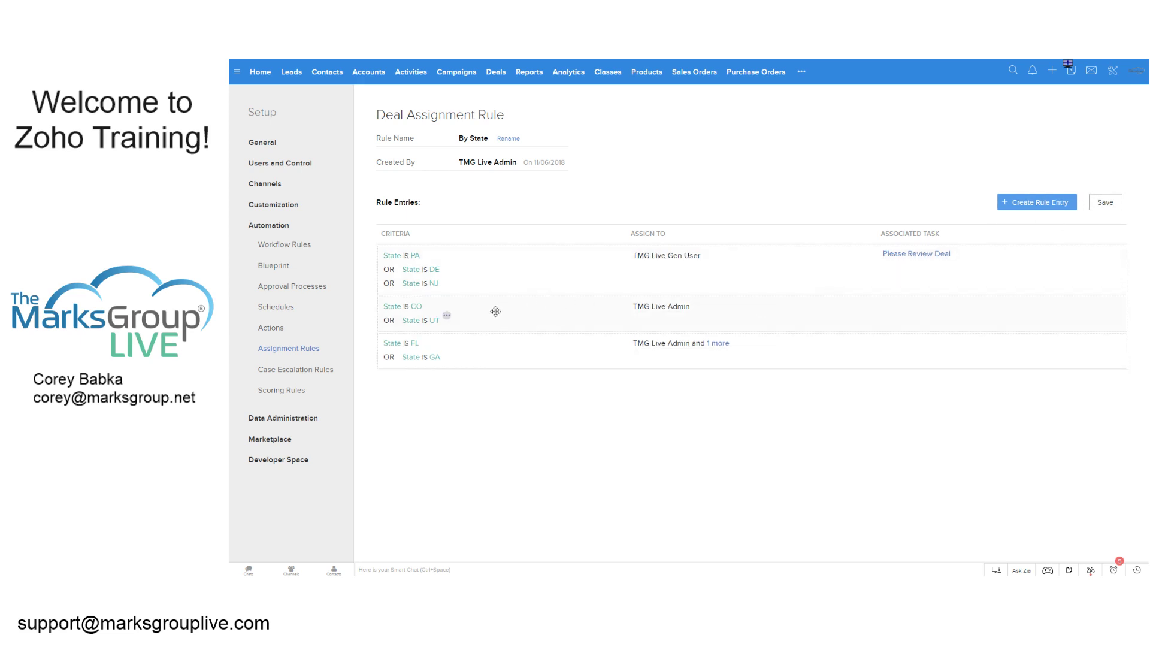
left_click_drag(495, 311, 497, 262)
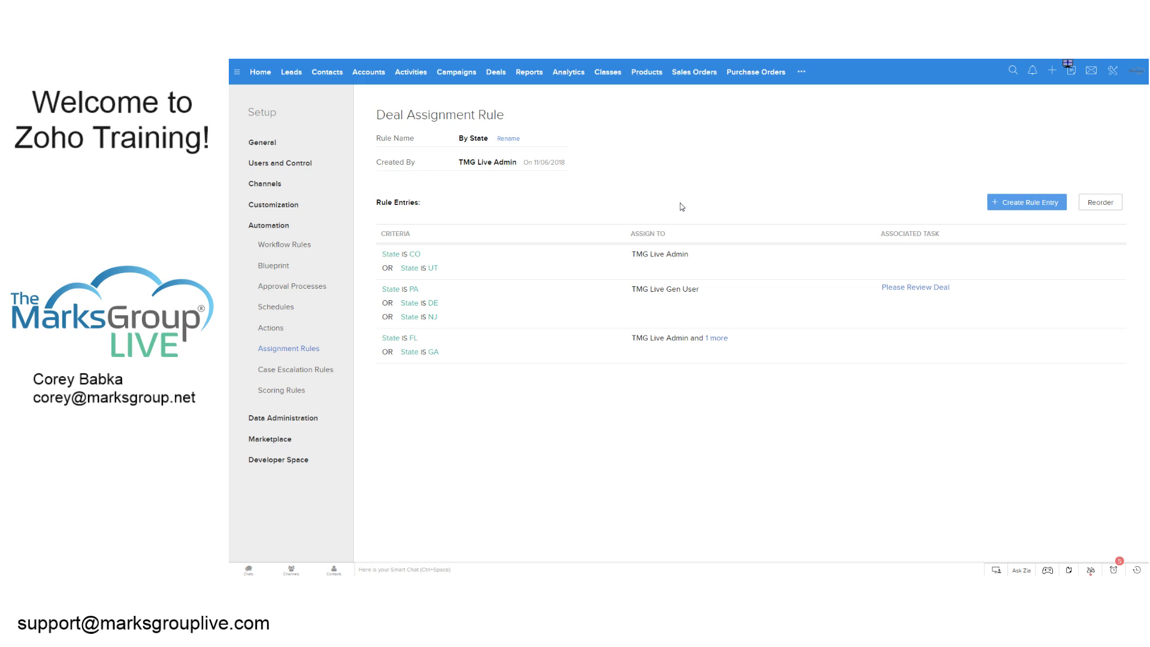
mouse_move(483, 306)
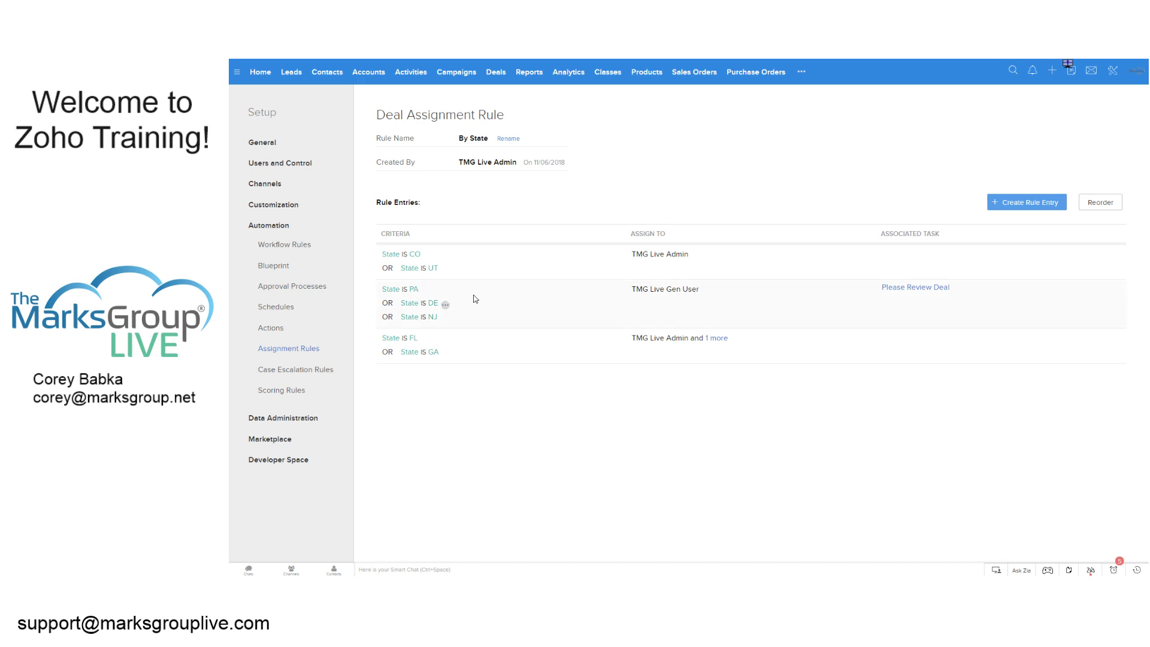